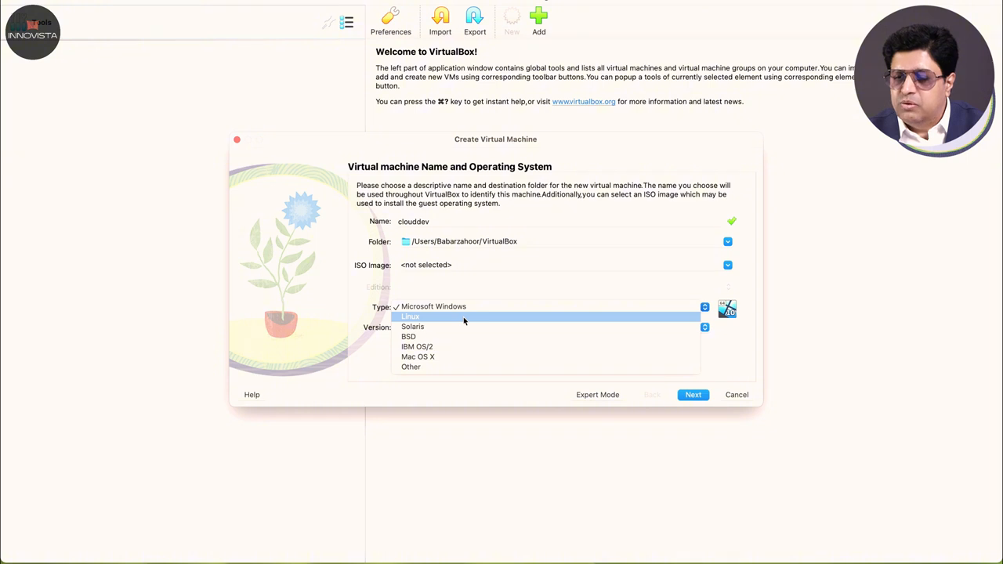
Step: Choose Linux, Ubuntu (64-bit) as the new machine's guest operating system
{"action": "left_click", "coordinate": [463, 317]}
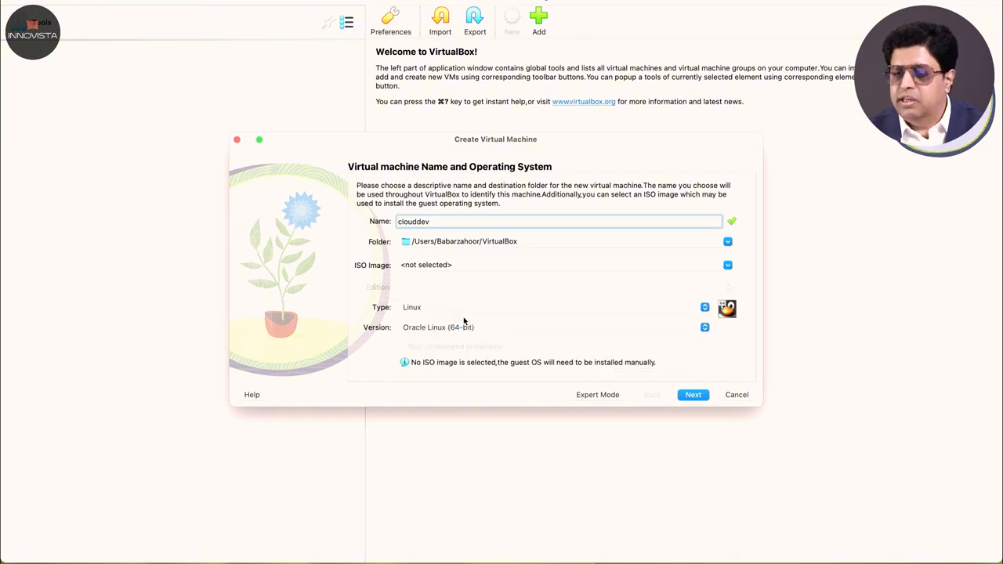
{"action": "left_click", "coordinate": [547, 329]}
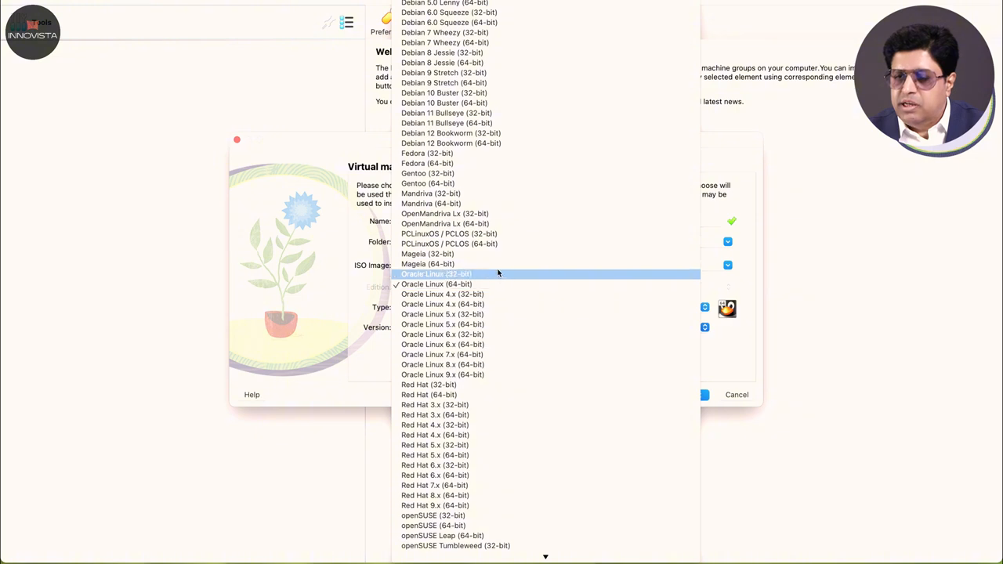
{"action": "scroll", "coordinate": [499, 273], "scroll_direction": "down", "scroll_amount": 8}
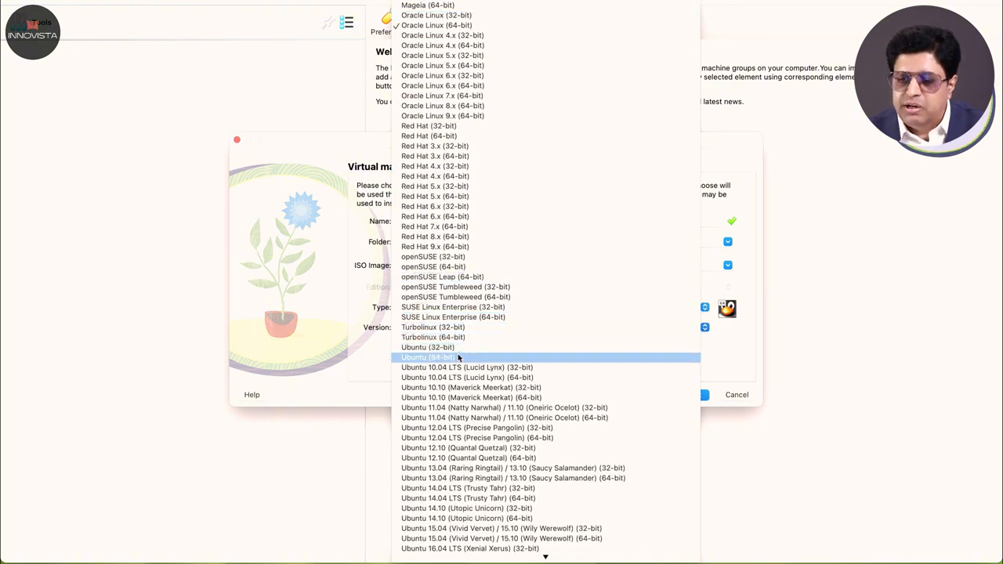
{"action": "left_click", "coordinate": [460, 358]}
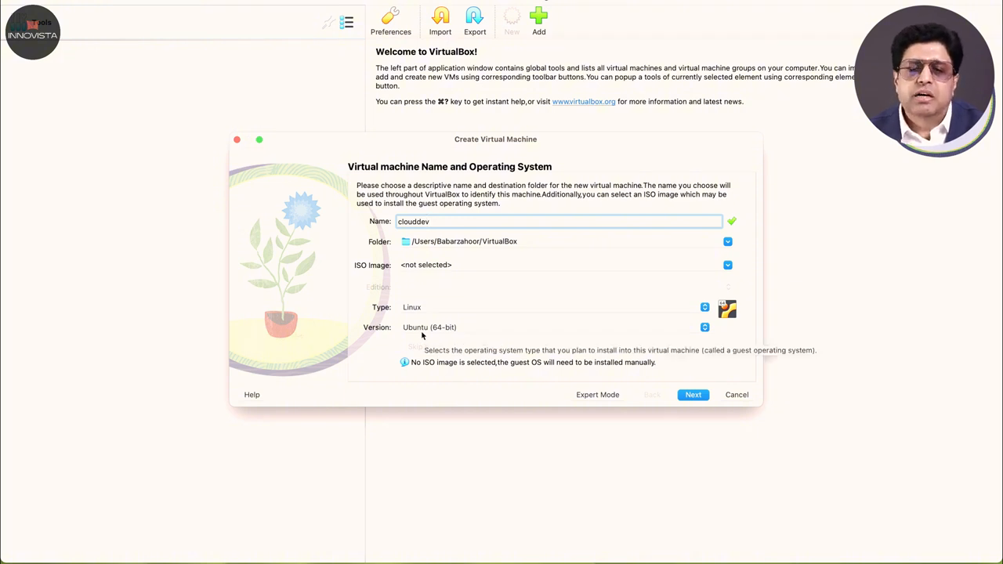
{"action": "left_click", "coordinate": [696, 396]}
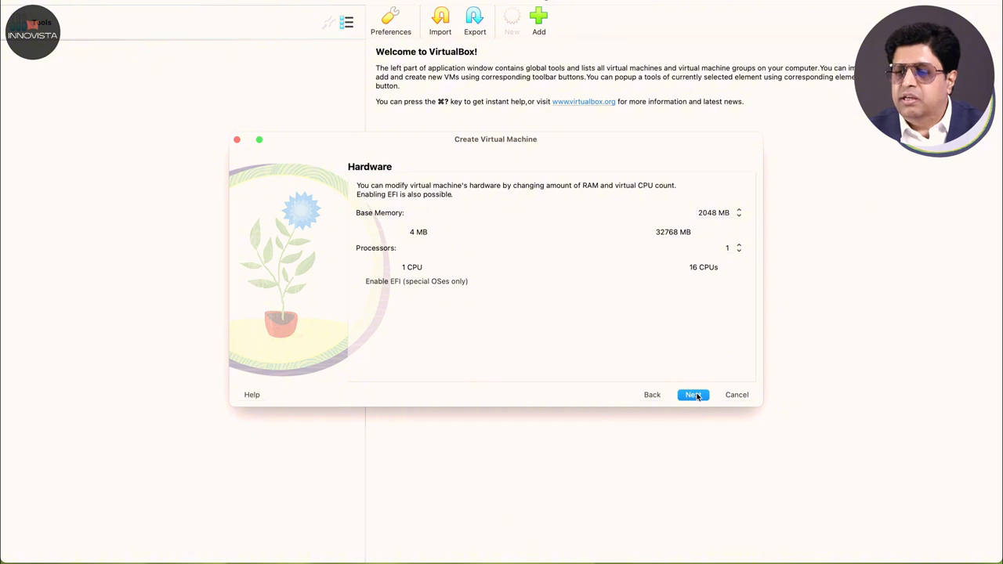
Step: Allocate 16386 MB of base memory and 4 processors to the new machine
{"action": "left_click", "coordinate": [703, 212]}
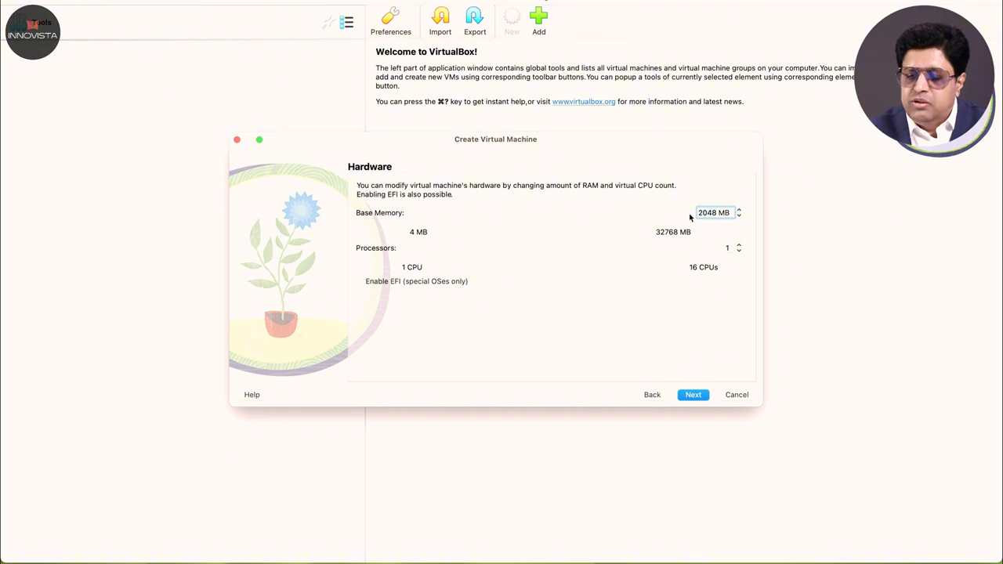
{"action": "type", "text": "16"}
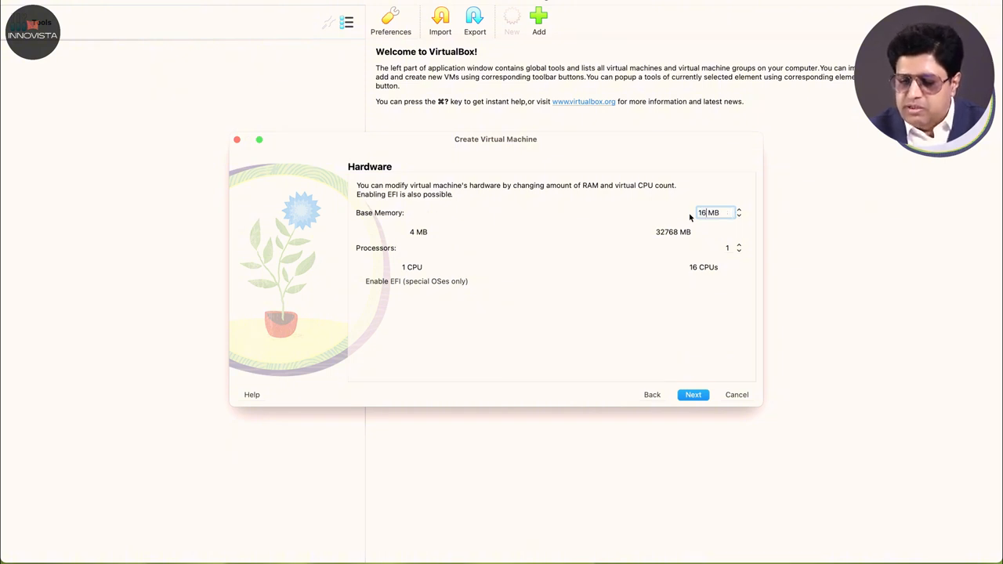
{"action": "type", "text": "386"}
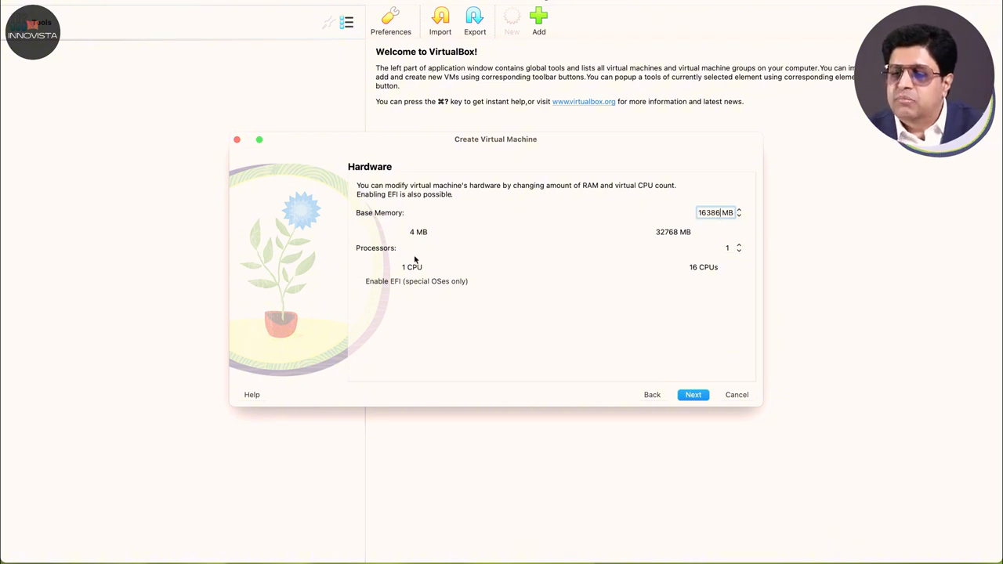
{"action": "left_click_drag", "start_coordinate": [409, 250], "coordinate": [463, 247]}
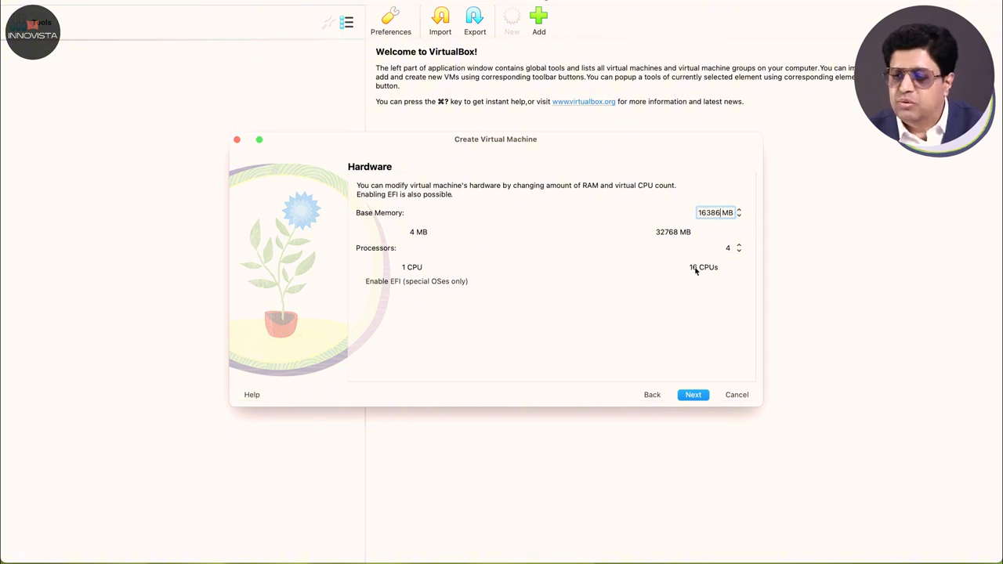
{"action": "left_click", "coordinate": [698, 397]}
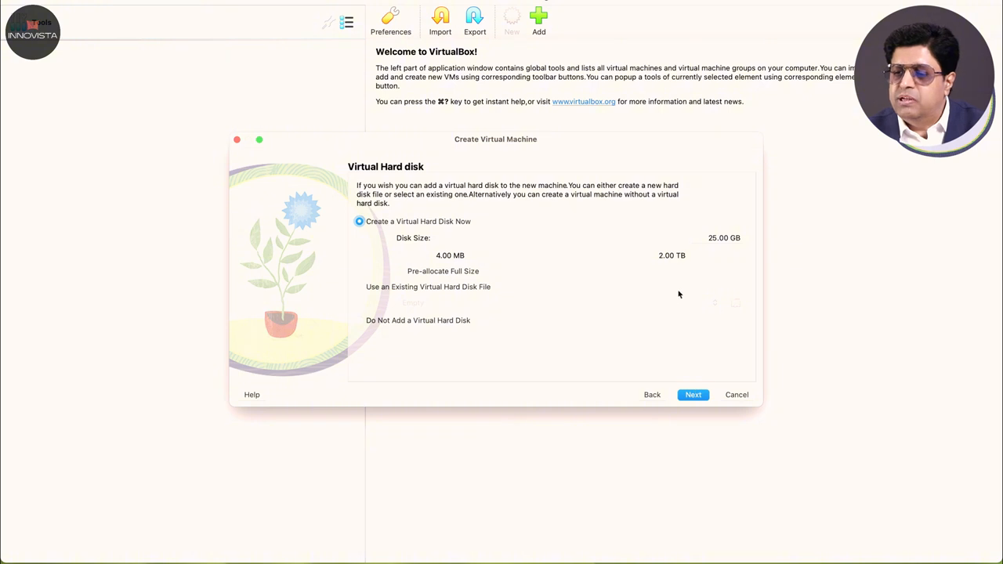
Step: Set the virtual disk size to 50 GB and finish creating clouddev
{"action": "left_click", "coordinate": [716, 237]}
{"action": "type", "text": "5"}
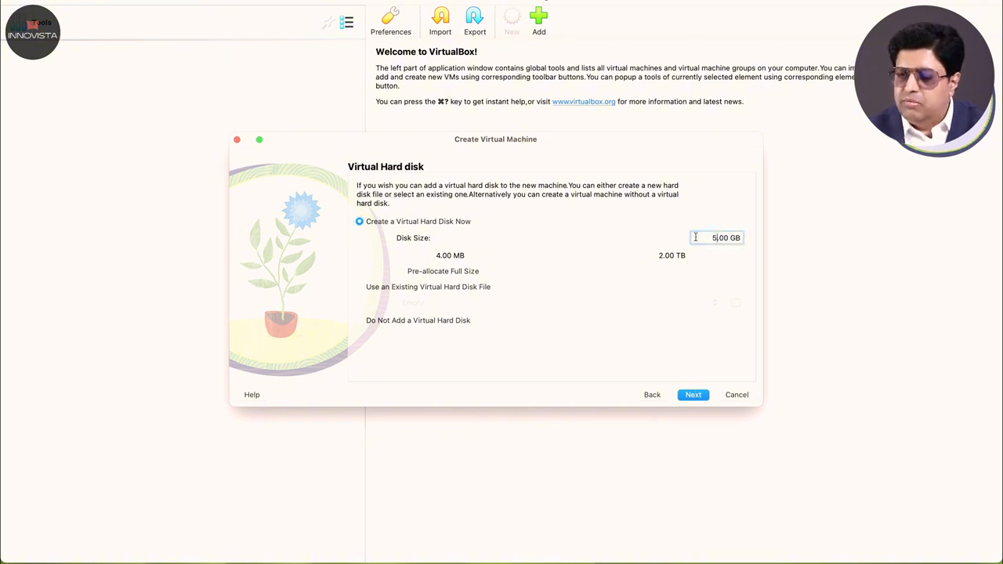
{"action": "type", "text": "0"}
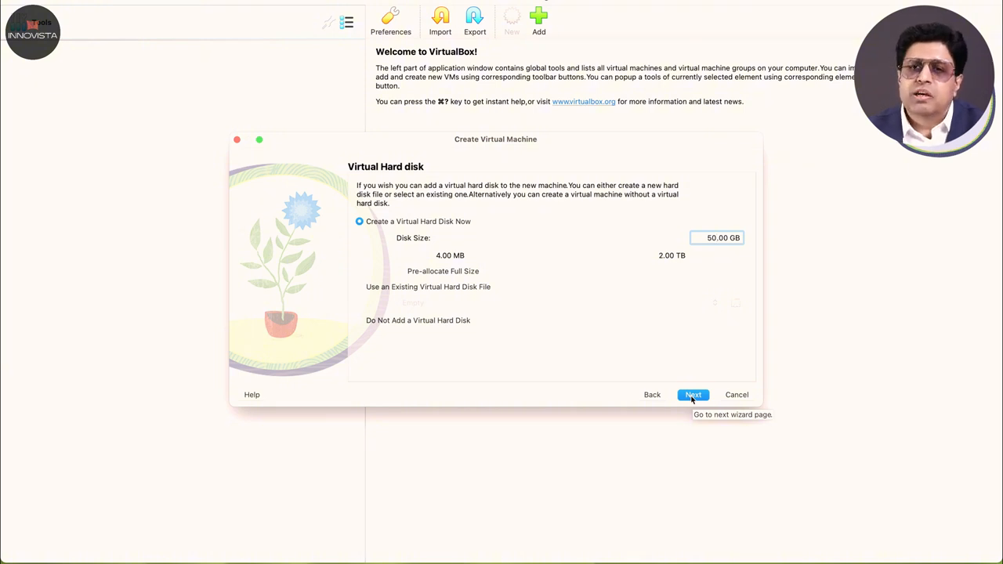
{"action": "left_click", "coordinate": [693, 394]}
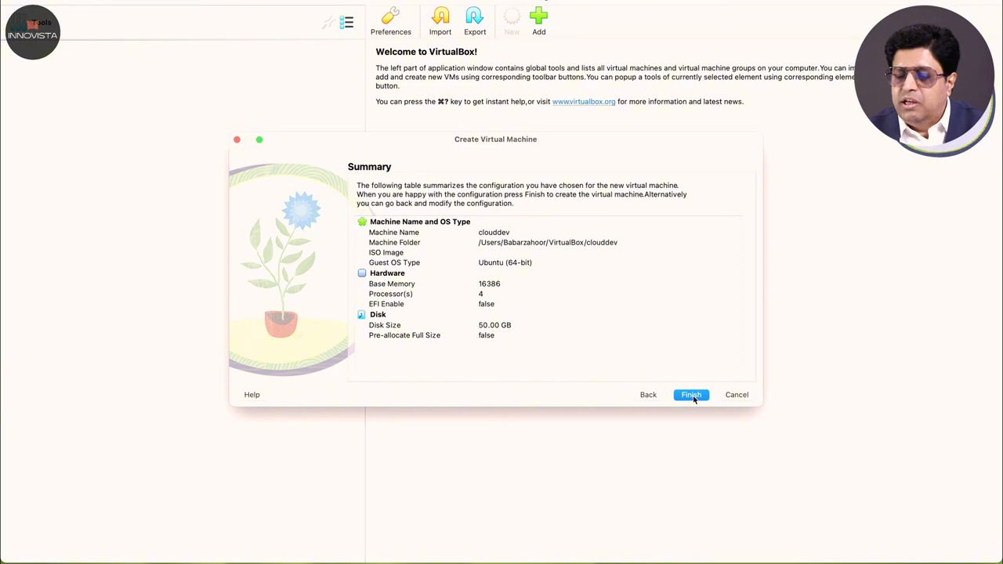
{"action": "left_click", "coordinate": [692, 398]}
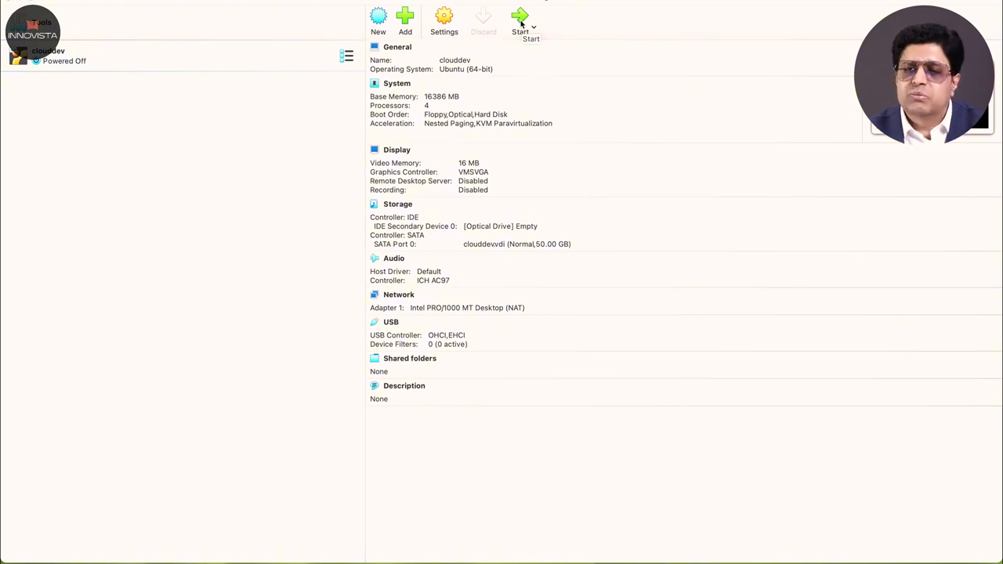
Step: Remove Floppy from clouddev's boot order in the System settings
{"action": "left_click", "coordinate": [448, 22]}
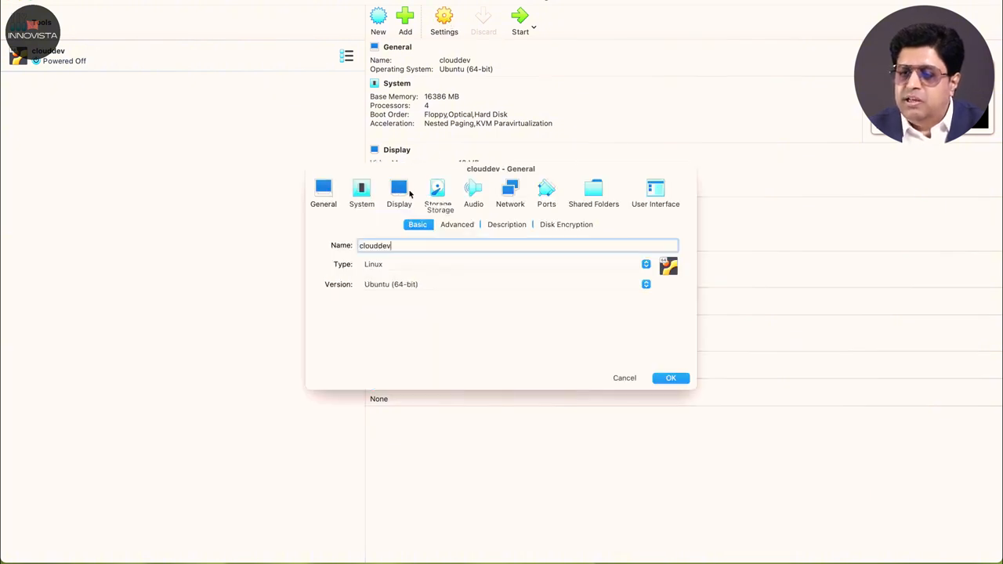
{"action": "left_click", "coordinate": [361, 192]}
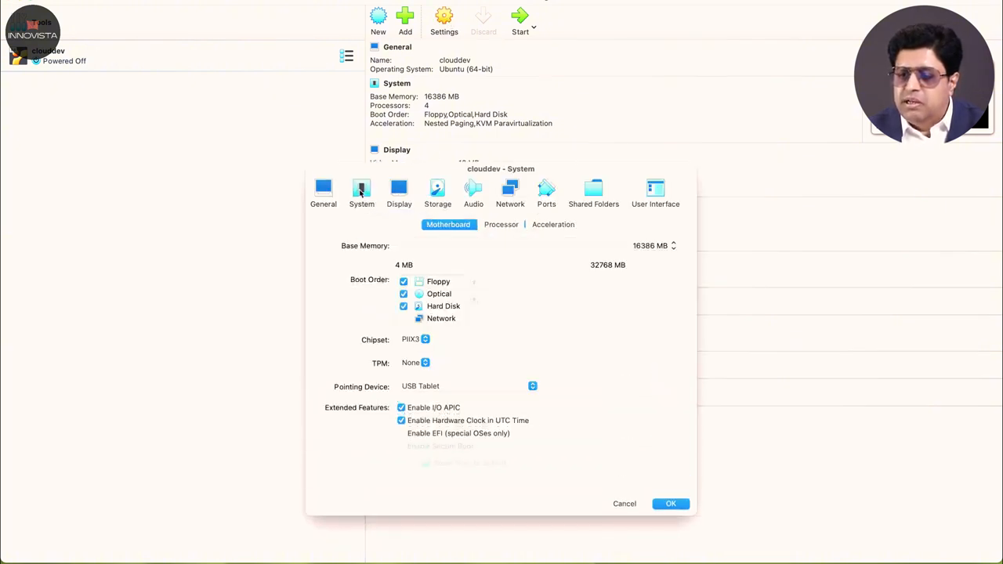
{"action": "left_click", "coordinate": [403, 283]}
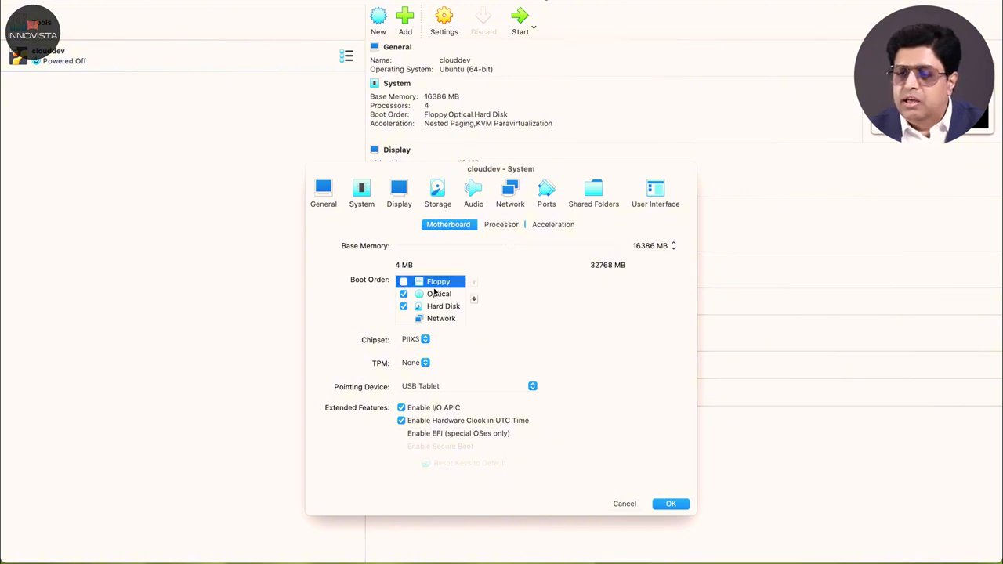
{"action": "left_click", "coordinate": [441, 296]}
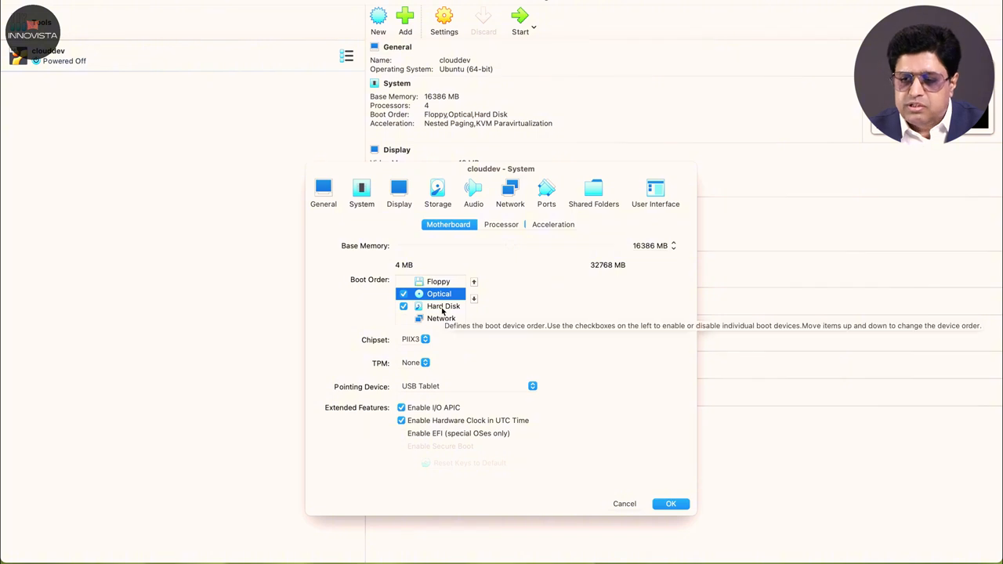
Step: Enable PAE/NX for clouddev's processor
{"action": "left_click", "coordinate": [501, 224]}
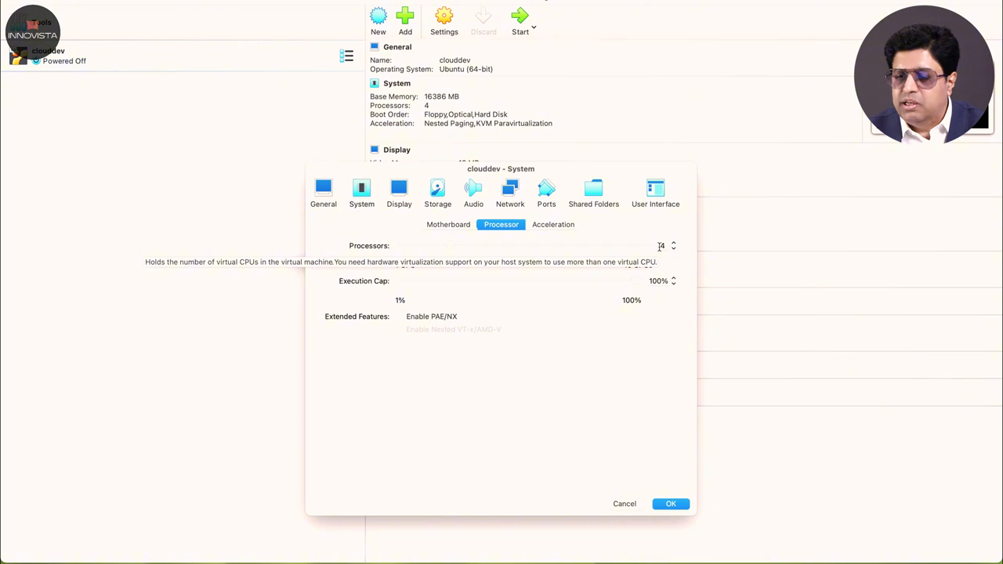
{"action": "left_click", "coordinate": [400, 316]}
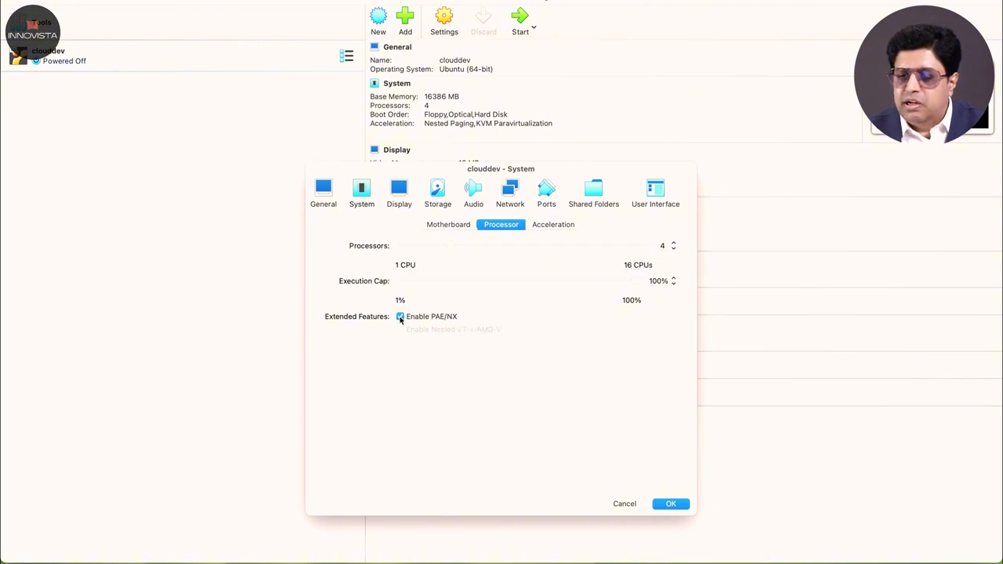
{"action": "left_click", "coordinate": [558, 227]}
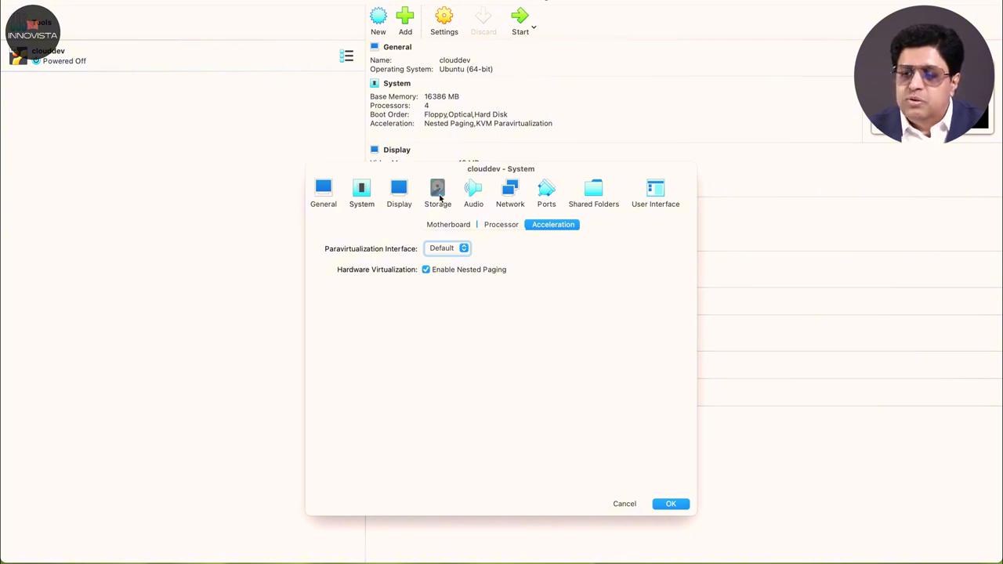
{"action": "left_click", "coordinate": [439, 196]}
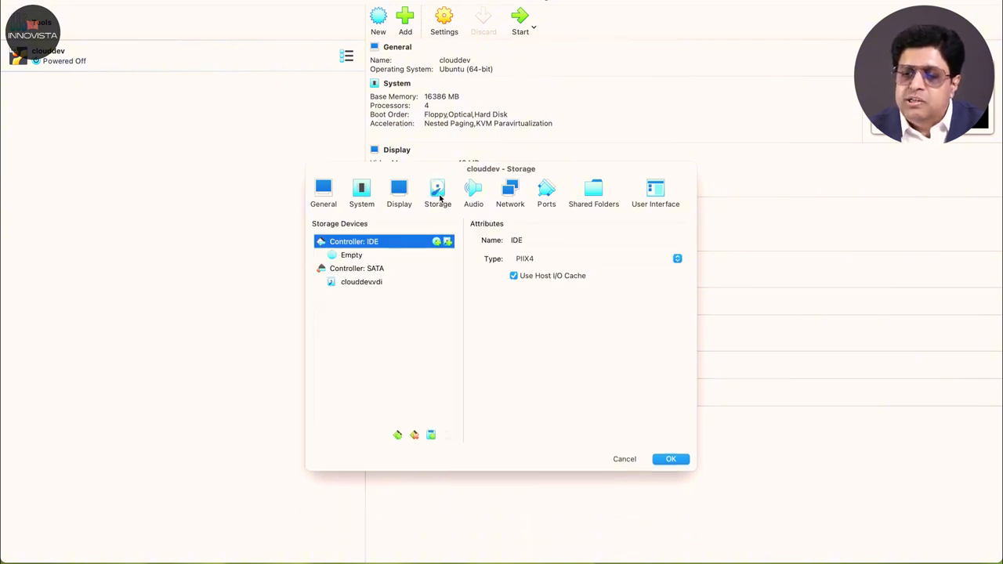
Step: Insert ubuntu-22.04.4-desktop-amd64.iso into the Live CD/DVD optical drive and save the settings
{"action": "left_click", "coordinate": [360, 255]}
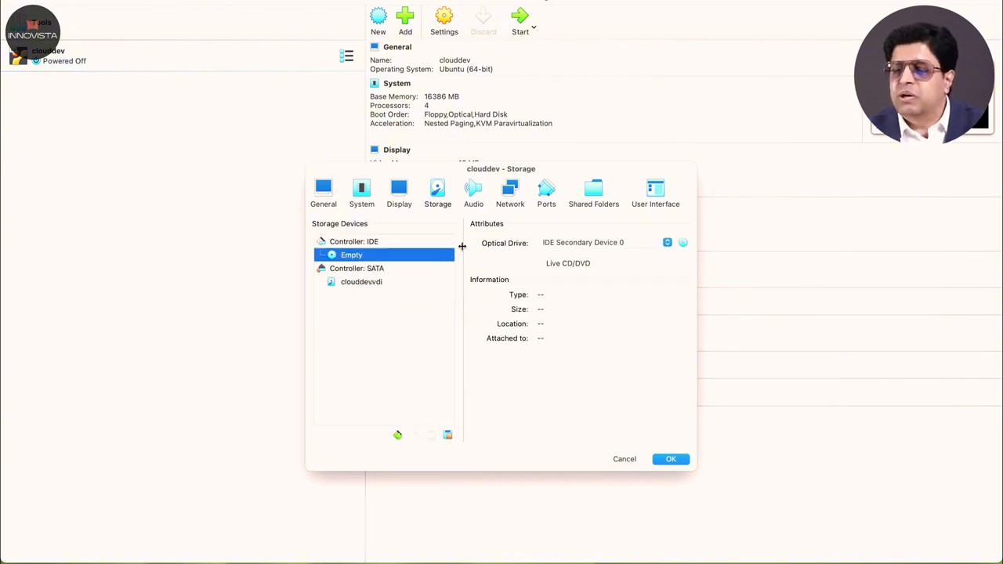
{"action": "left_click", "coordinate": [539, 264]}
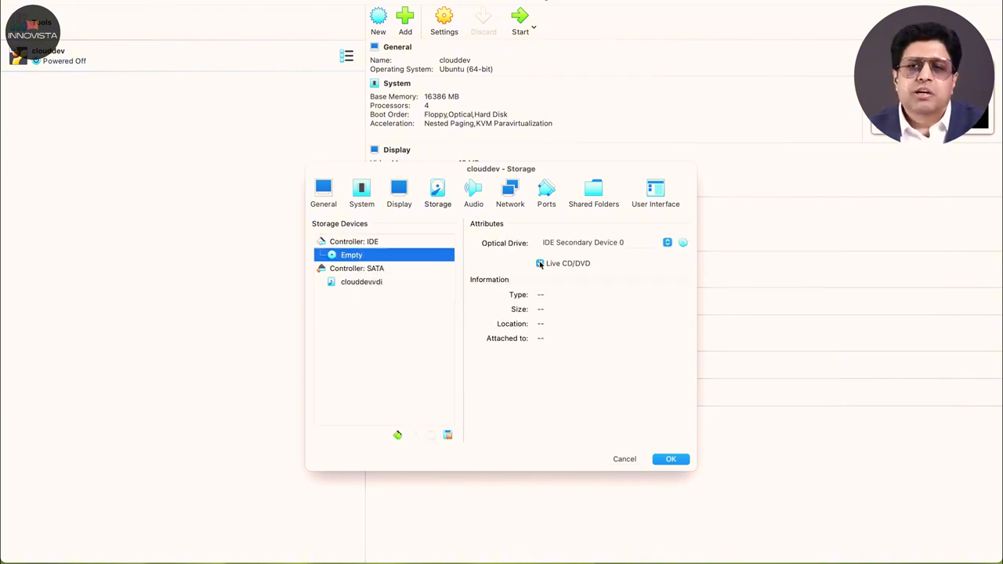
{"action": "left_click", "coordinate": [683, 243]}
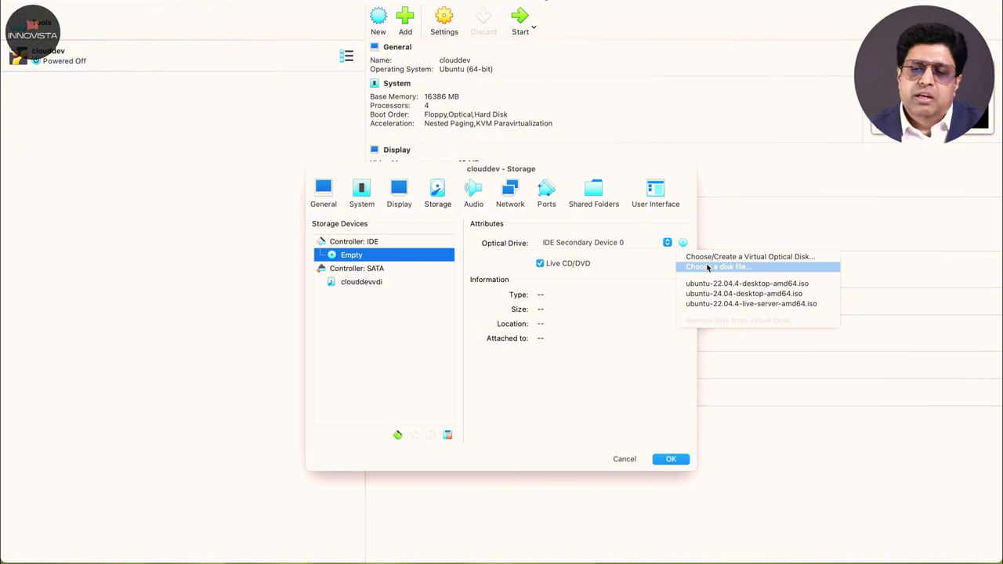
{"action": "left_click", "coordinate": [708, 268]}
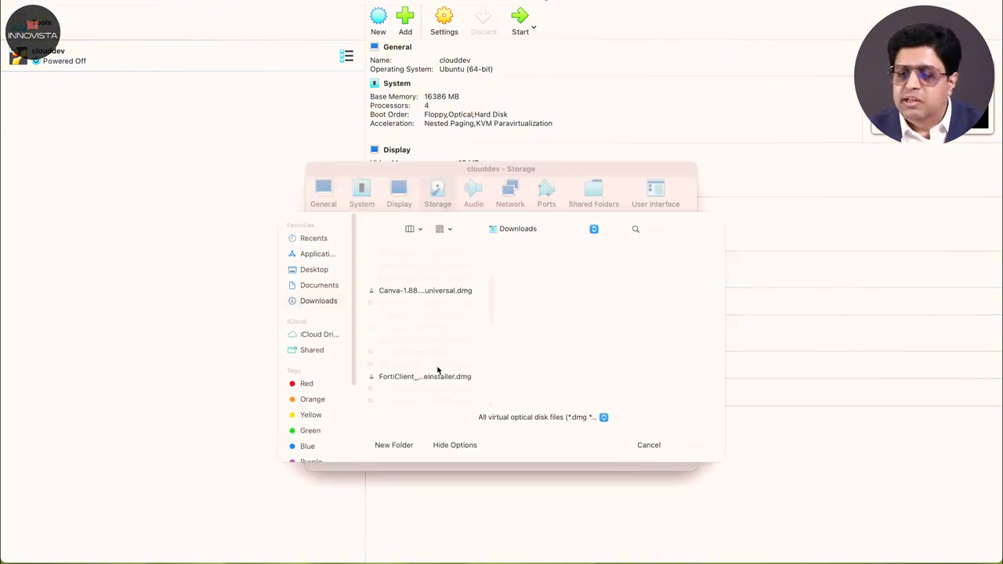
{"action": "scroll", "coordinate": [437, 369], "scroll_direction": "down", "scroll_amount": 10}
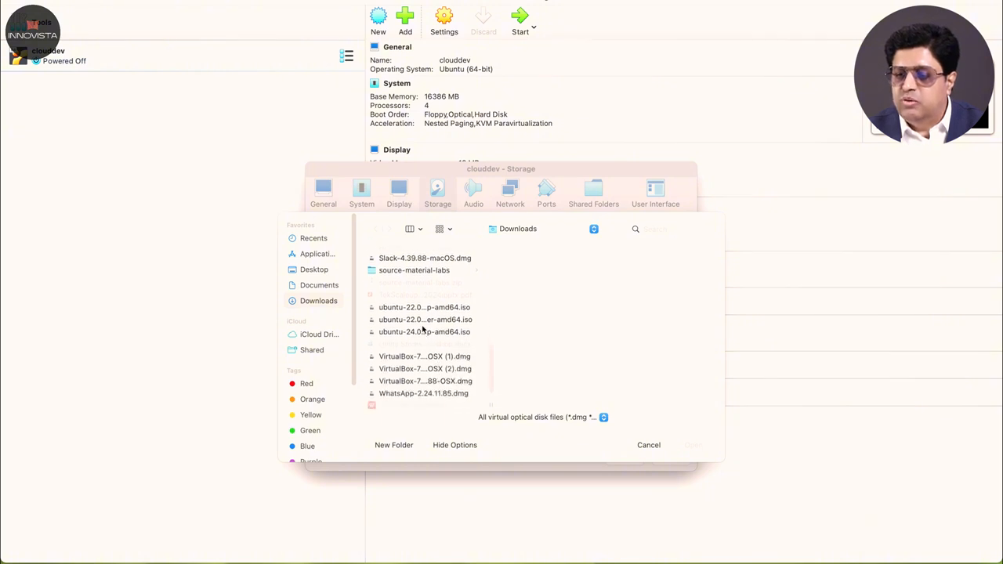
{"action": "left_click", "coordinate": [421, 320]}
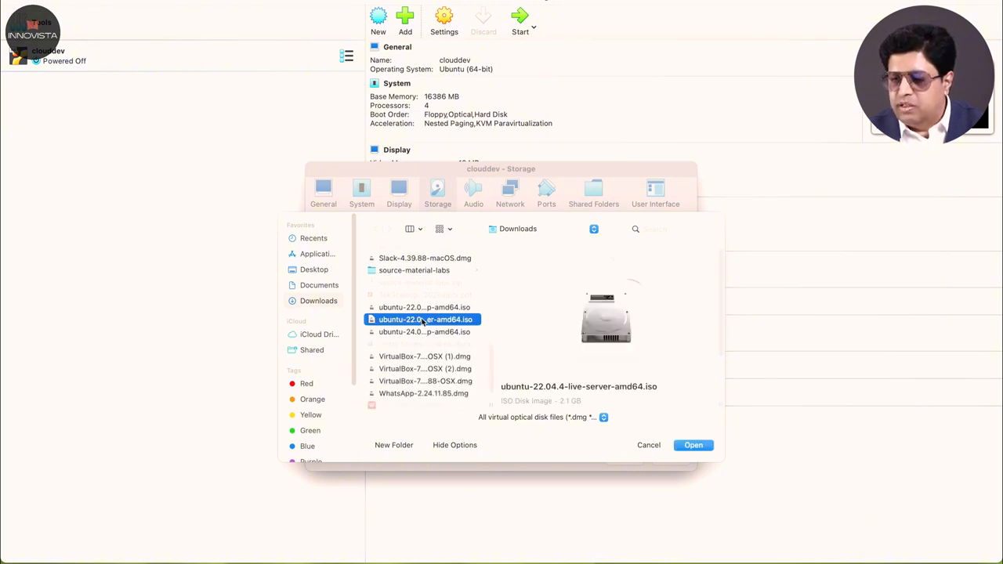
{"action": "left_click", "coordinate": [423, 309]}
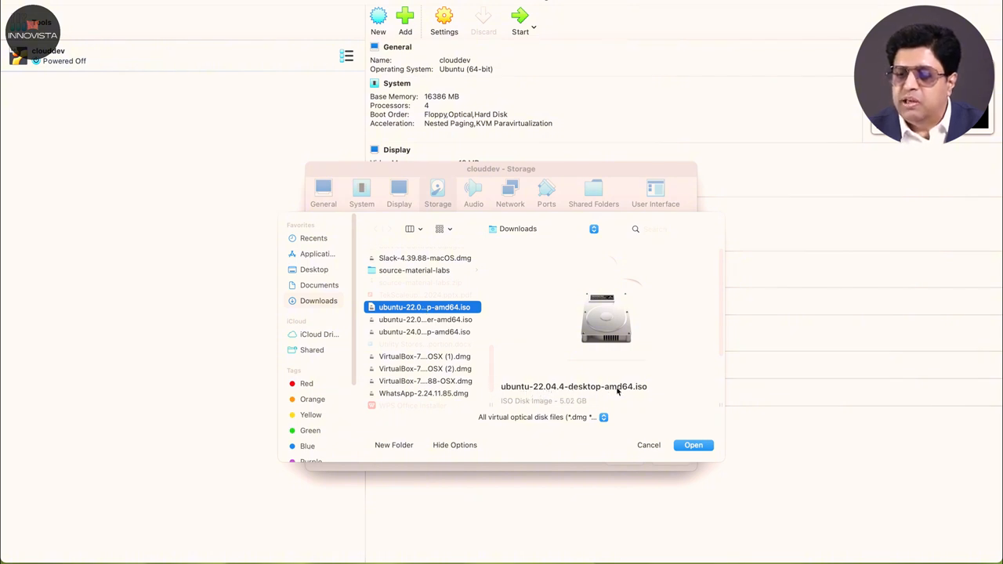
{"action": "left_click", "coordinate": [694, 446]}
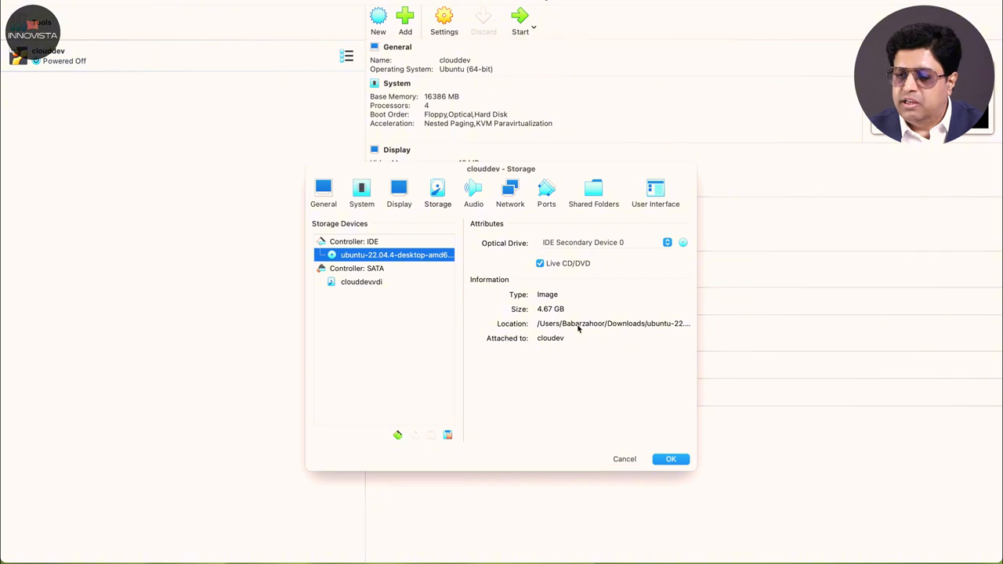
{"action": "left_click", "coordinate": [667, 459]}
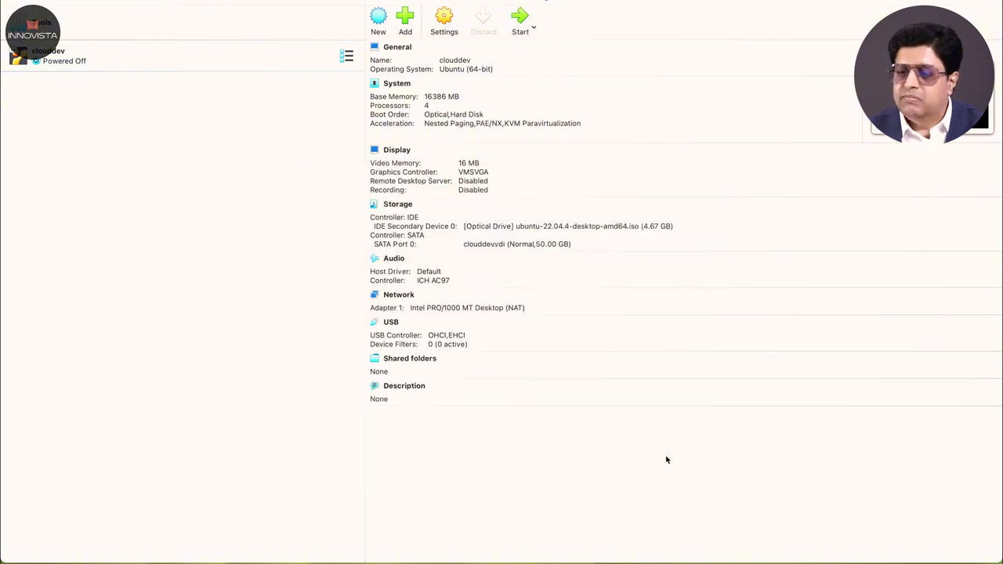
Step: Attach Adapter 1 as a Bridged Adapter on en0: Wi-Fi and save
{"action": "left_click", "coordinate": [445, 25]}
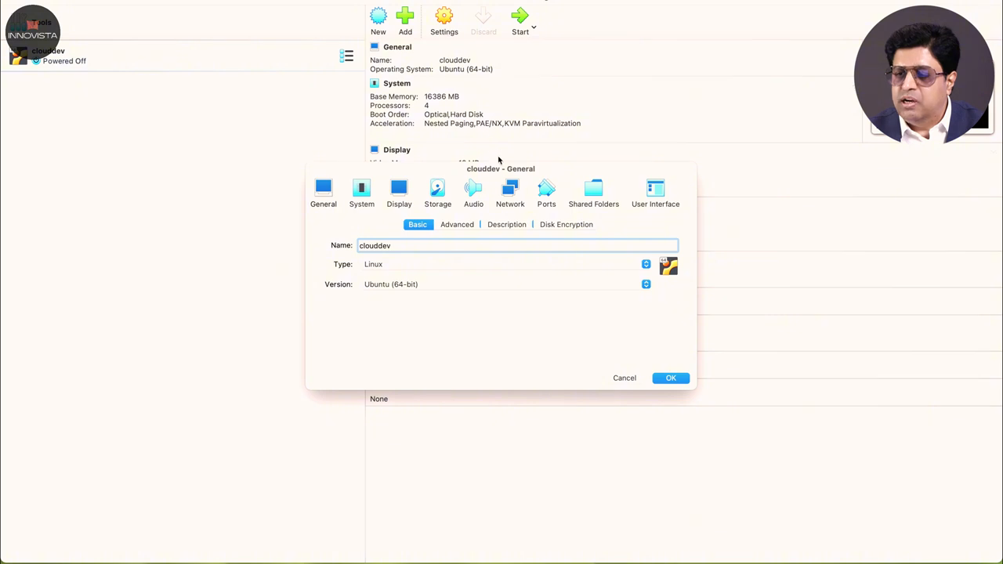
{"action": "left_click", "coordinate": [509, 188]}
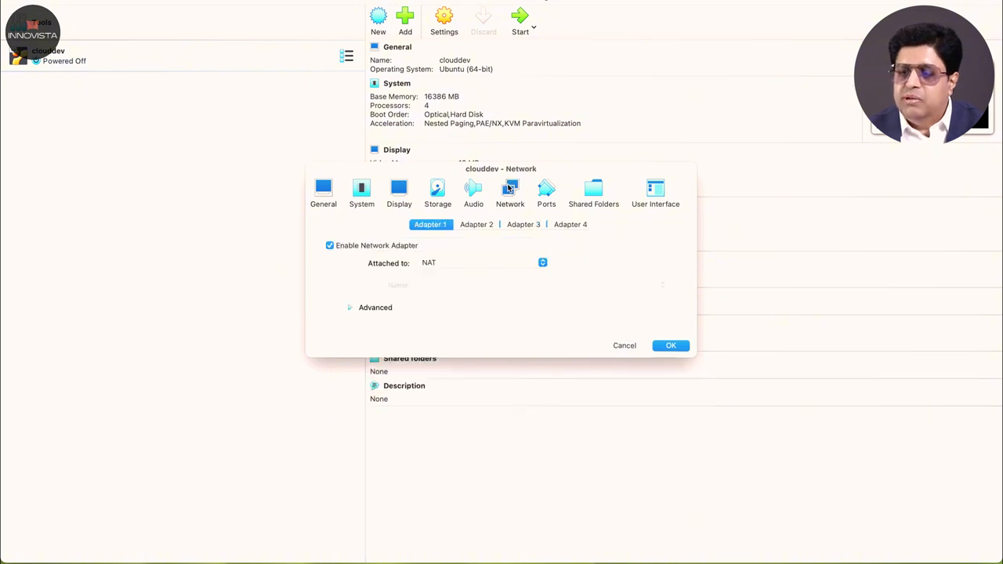
{"action": "left_click", "coordinate": [458, 262]}
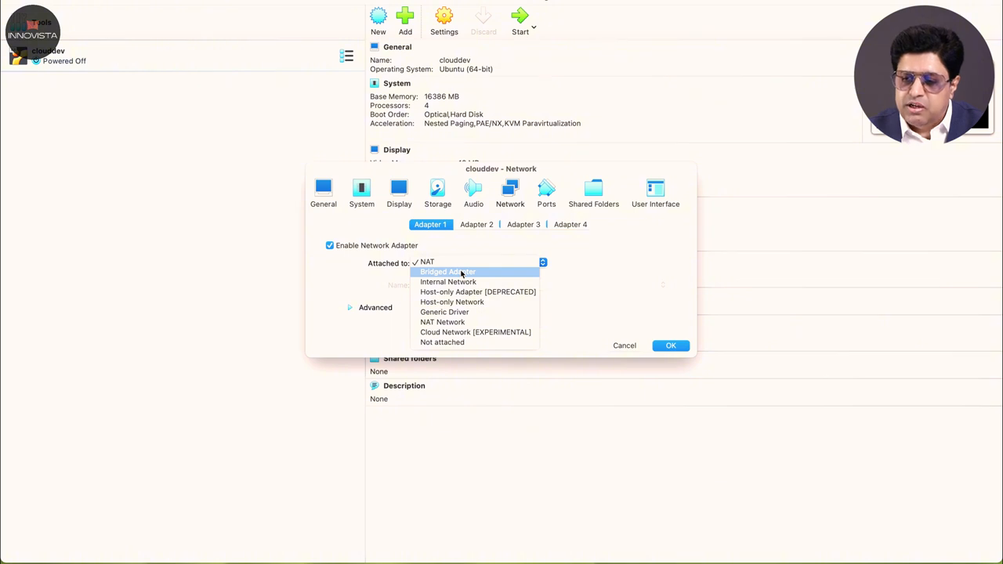
{"action": "left_click", "coordinate": [462, 272]}
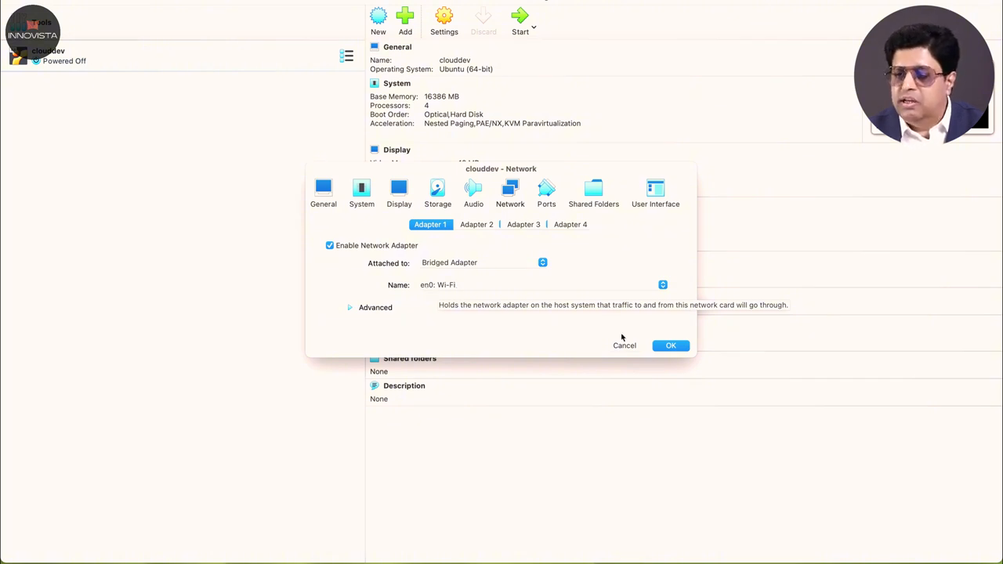
{"action": "left_click", "coordinate": [666, 346]}
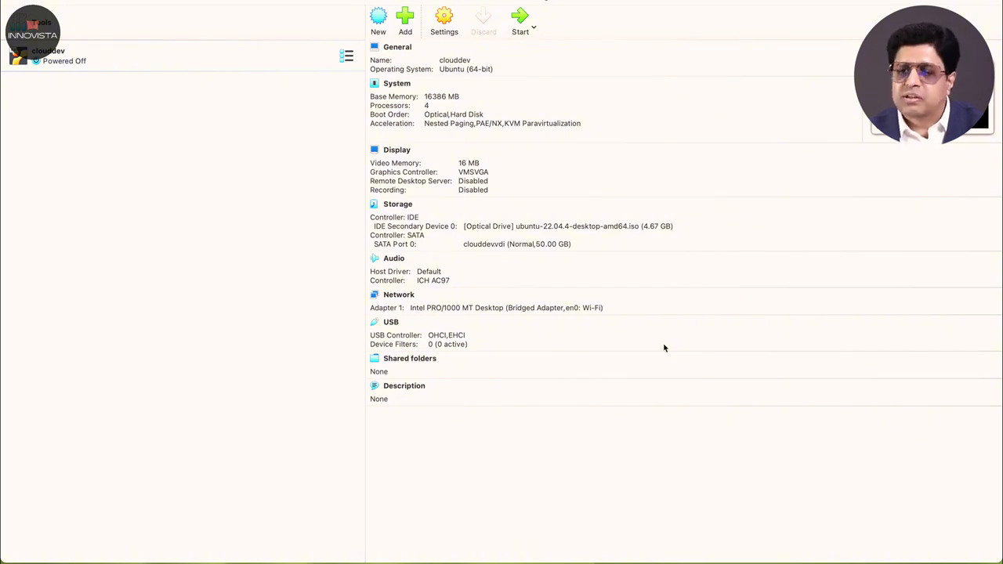
Step: Start clouddev and enlarge its window to show the GNU GRUB menu
{"action": "left_click", "coordinate": [517, 22]}
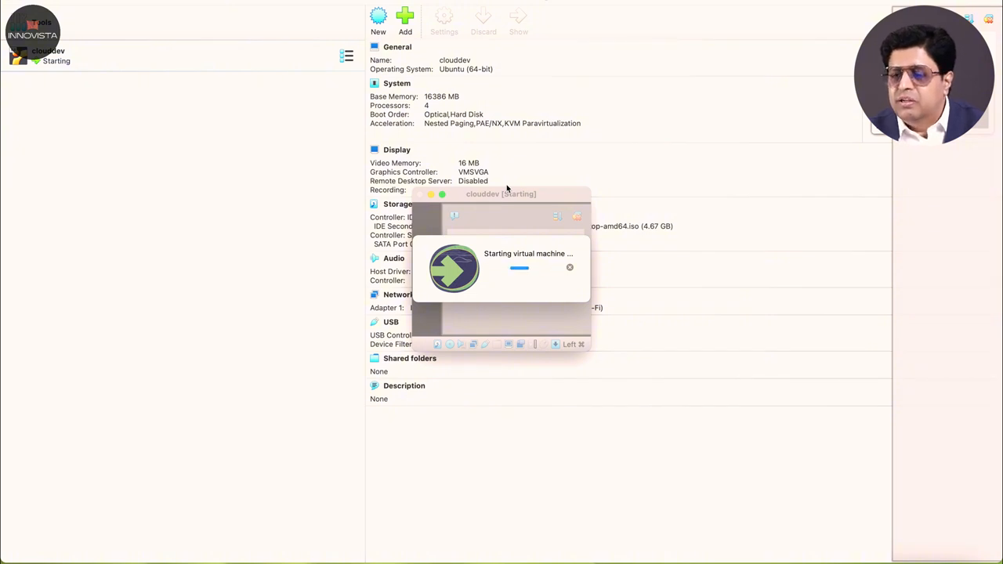
{"action": "left_click_drag", "start_coordinate": [590, 348], "coordinate": [999, 560]}
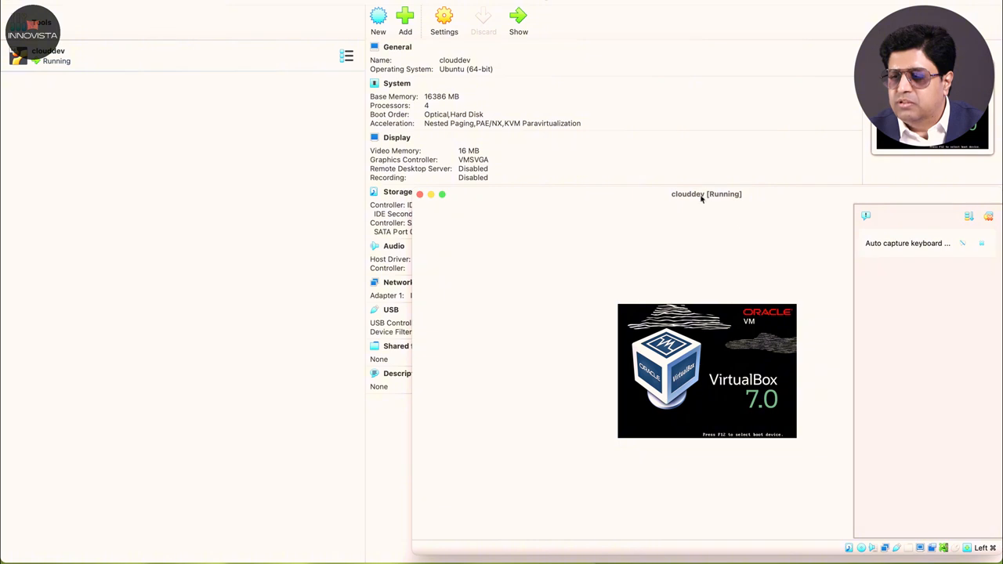
{"action": "left_click_drag", "start_coordinate": [651, 181], "coordinate": [470, 112]}
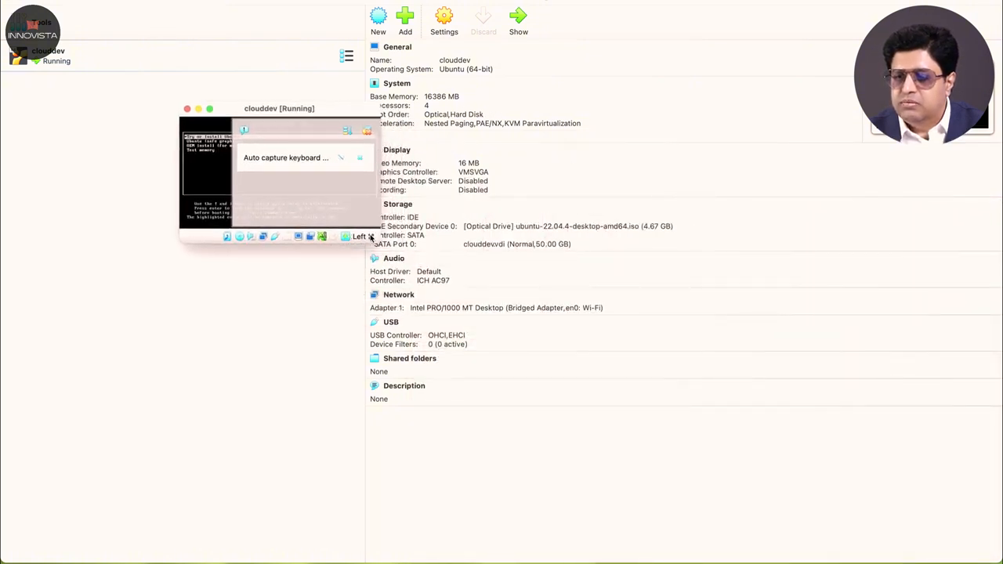
{"action": "left_click_drag", "start_coordinate": [378, 237], "coordinate": [854, 527]}
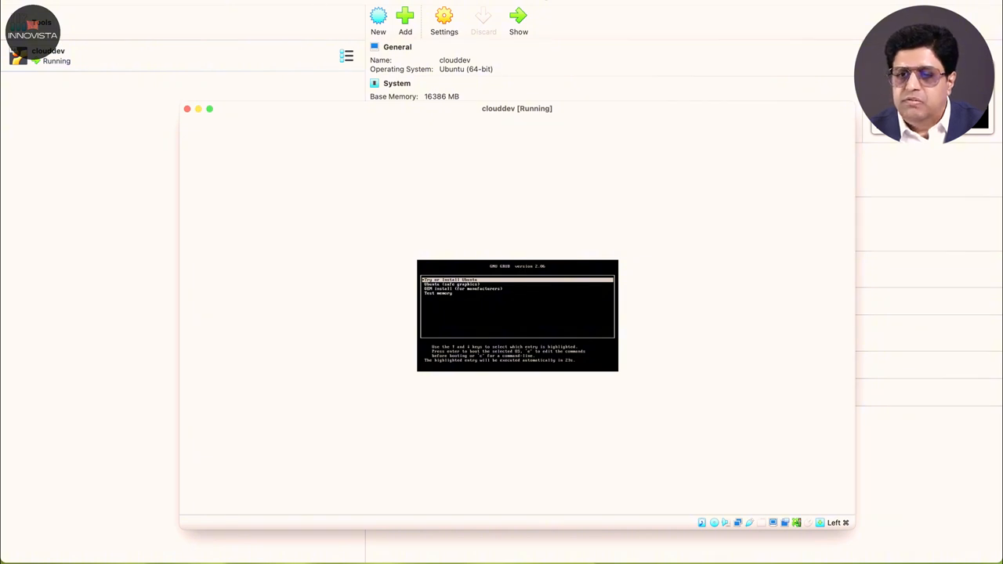
Step: Turn off Scaled Mode and enlarge the VM window
{"action": "left_click", "coordinate": [138, 1]}
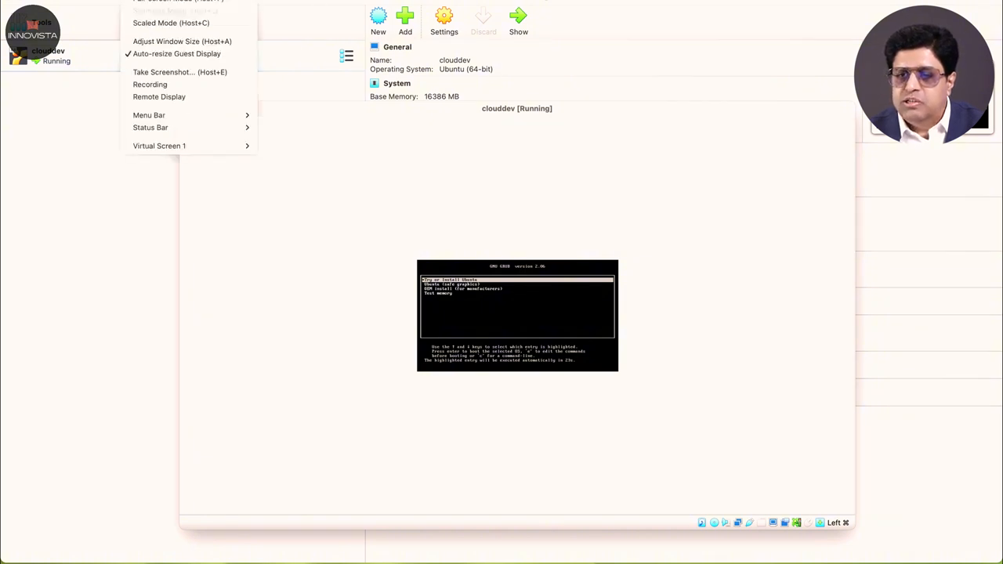
{"action": "left_click", "coordinate": [156, 24]}
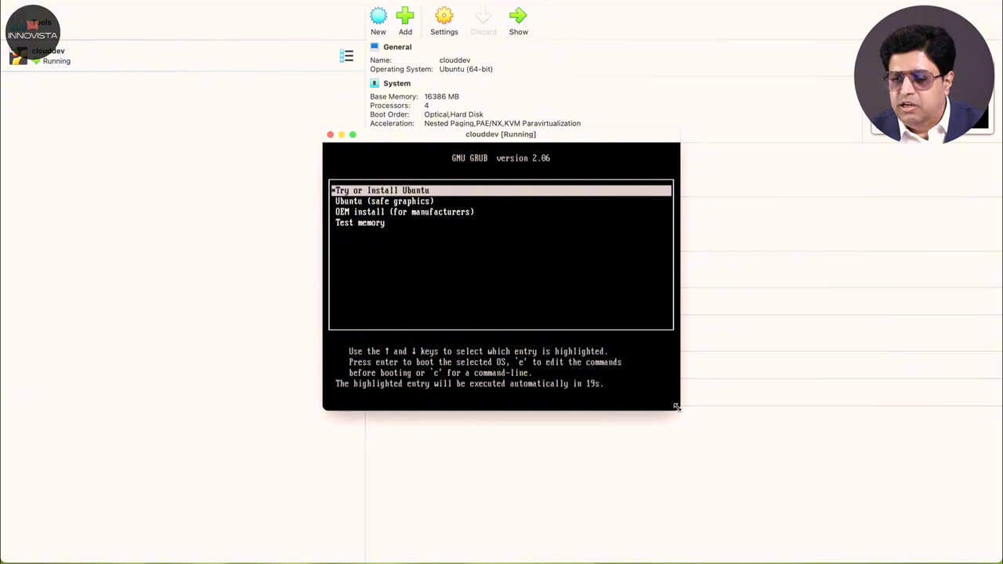
{"action": "left_click_drag", "start_coordinate": [679, 408], "coordinate": [846, 508]}
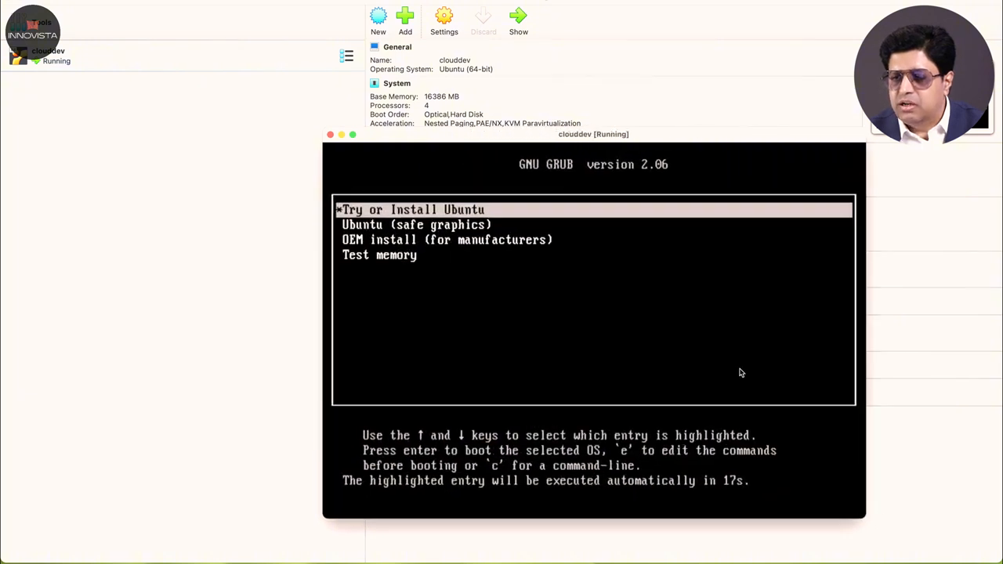
{"action": "left_click_drag", "start_coordinate": [519, 141], "coordinate": [352, 35]}
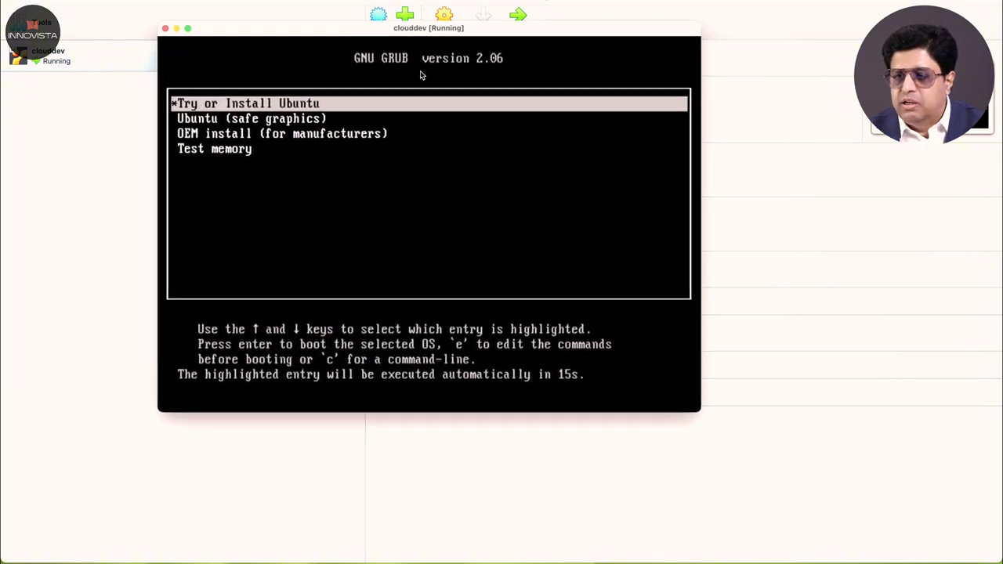
{"action": "left_click_drag", "start_coordinate": [697, 413], "coordinate": [875, 533]}
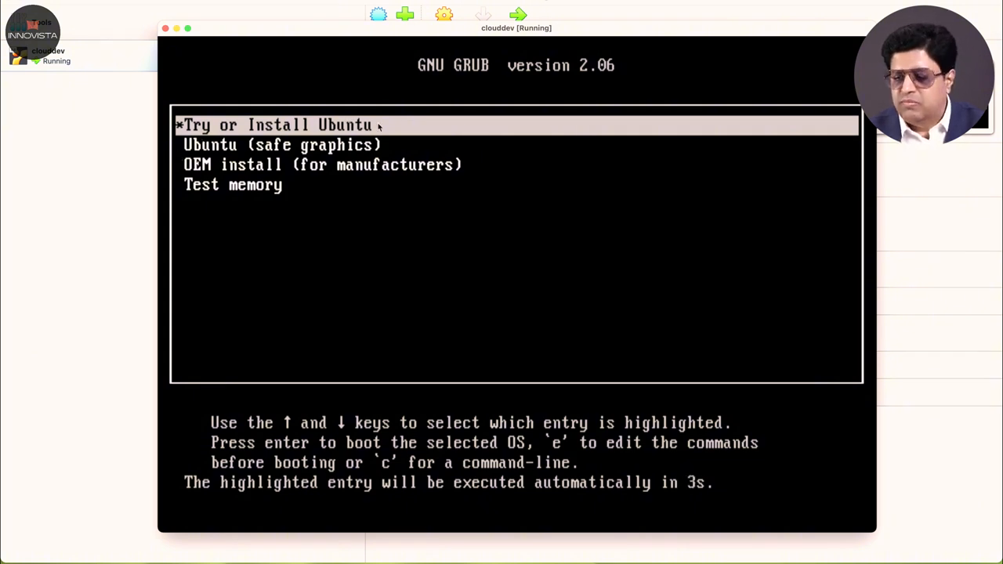
Step: Boot the Try or Install Ubuntu entry into the live desktop
{"action": "key", "text": "Return"}
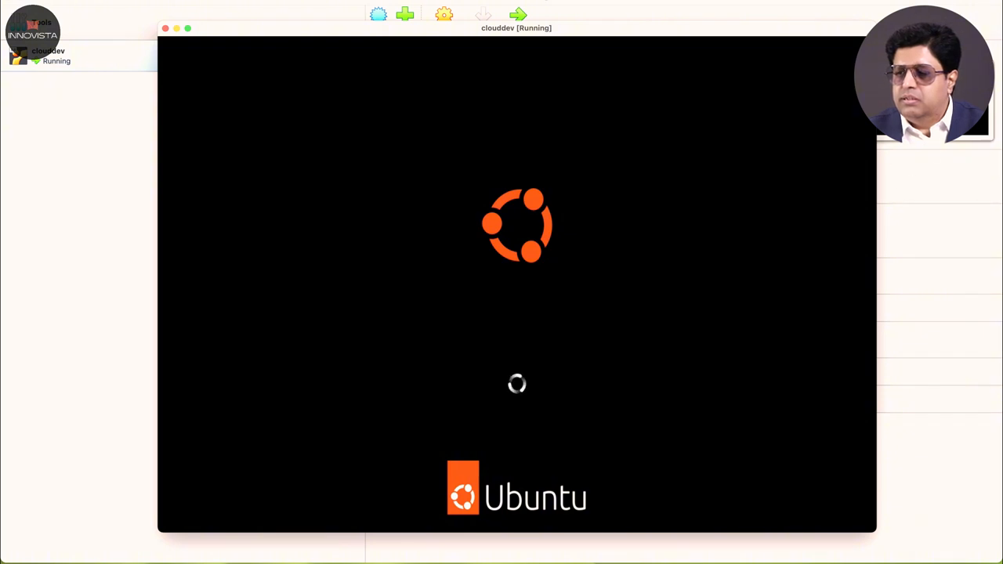
{"action": "left_click_drag", "start_coordinate": [877, 187], "coordinate": [928, 195]}
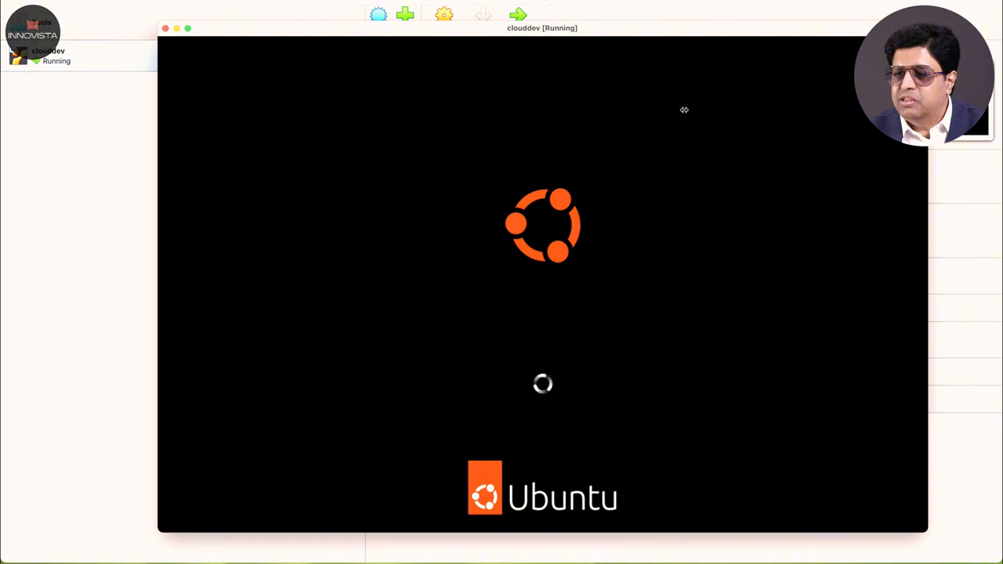
{"action": "left_click_drag", "start_coordinate": [613, 29], "coordinate": [550, 11]}
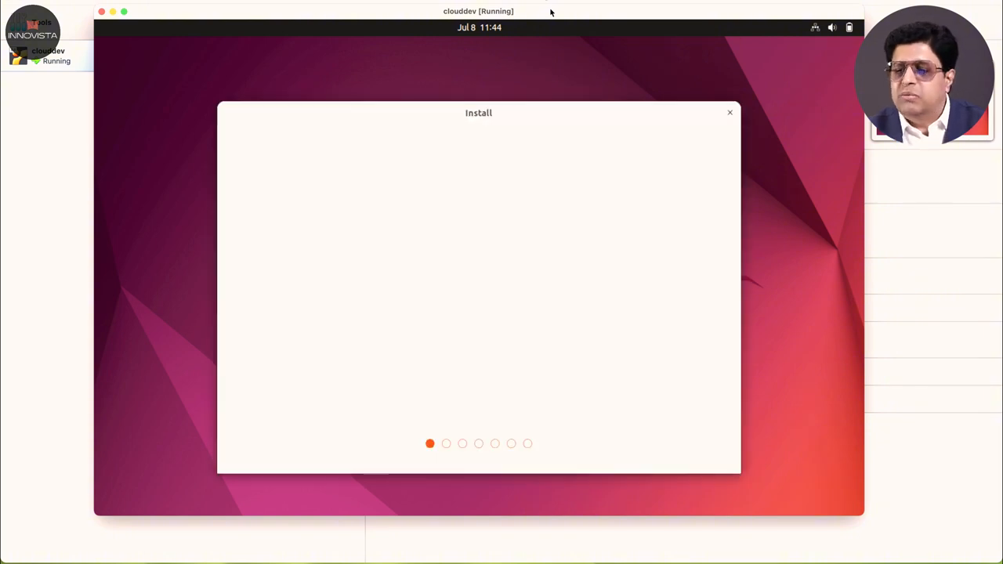
Step: Keep English on the Welcome screen and choose Install Ubuntu
{"action": "left_click_drag", "start_coordinate": [843, 514], "coordinate": [898, 555]}
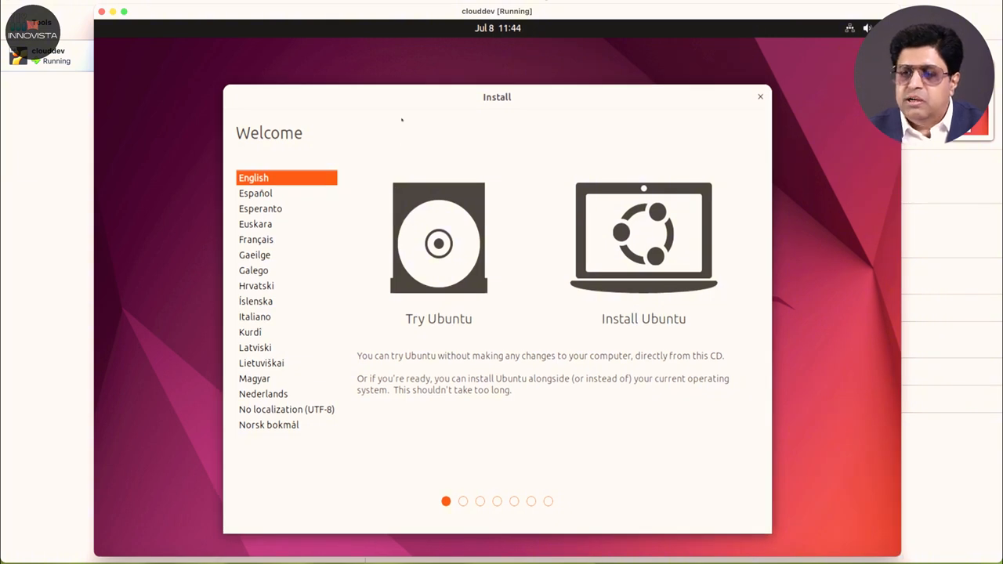
{"action": "left_click_drag", "start_coordinate": [403, 98], "coordinate": [385, 51]}
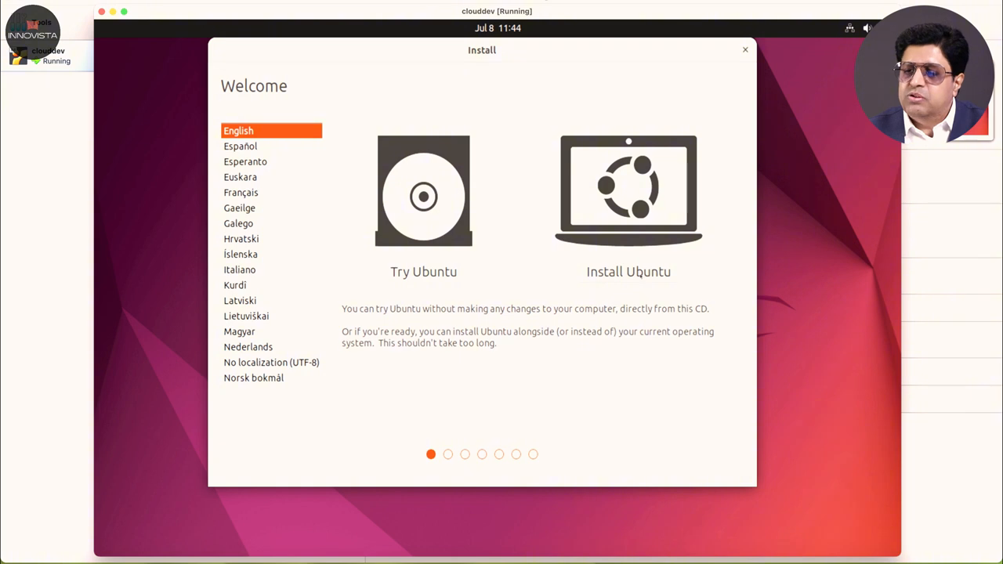
{"action": "left_click", "coordinate": [639, 272]}
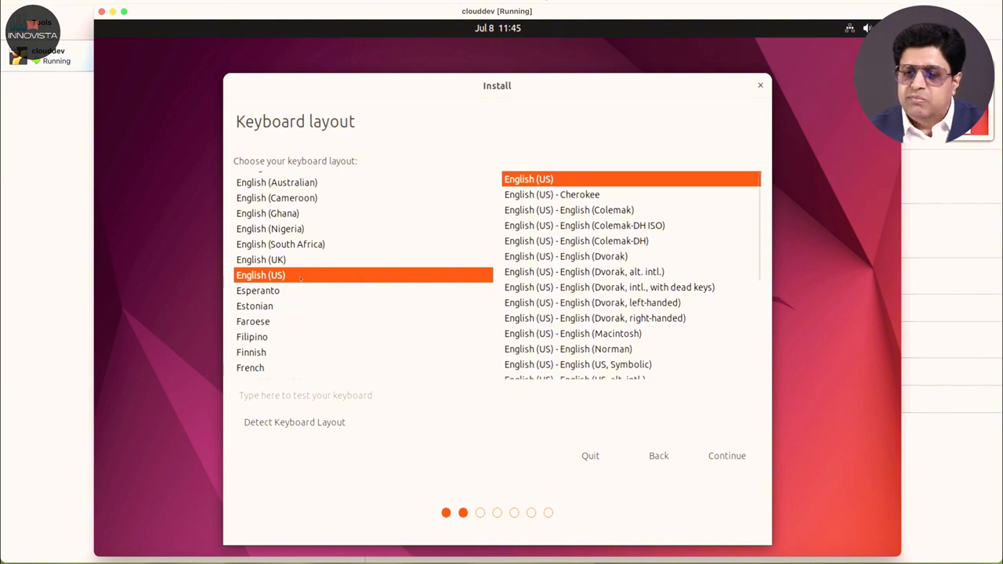
Step: Accept the English (US) keyboard layout and choose Minimal installation
{"action": "left_click", "coordinate": [727, 455]}
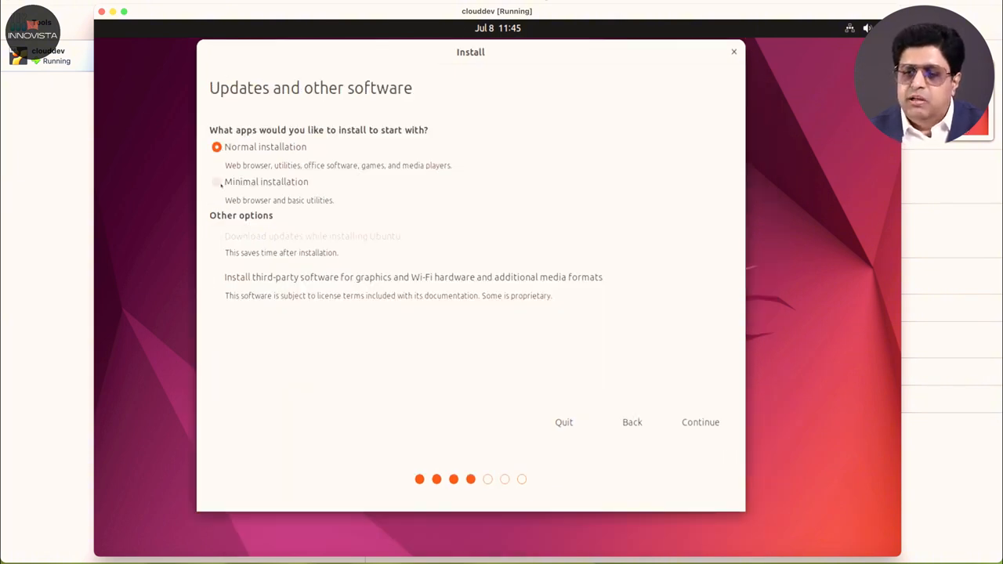
{"action": "left_click", "coordinate": [217, 182]}
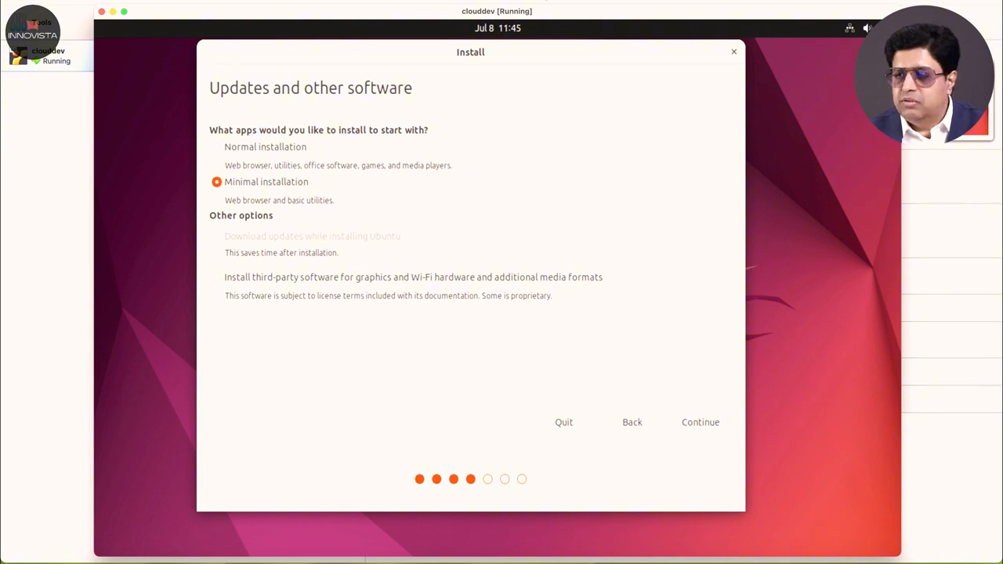
{"action": "left_click", "coordinate": [850, 29]}
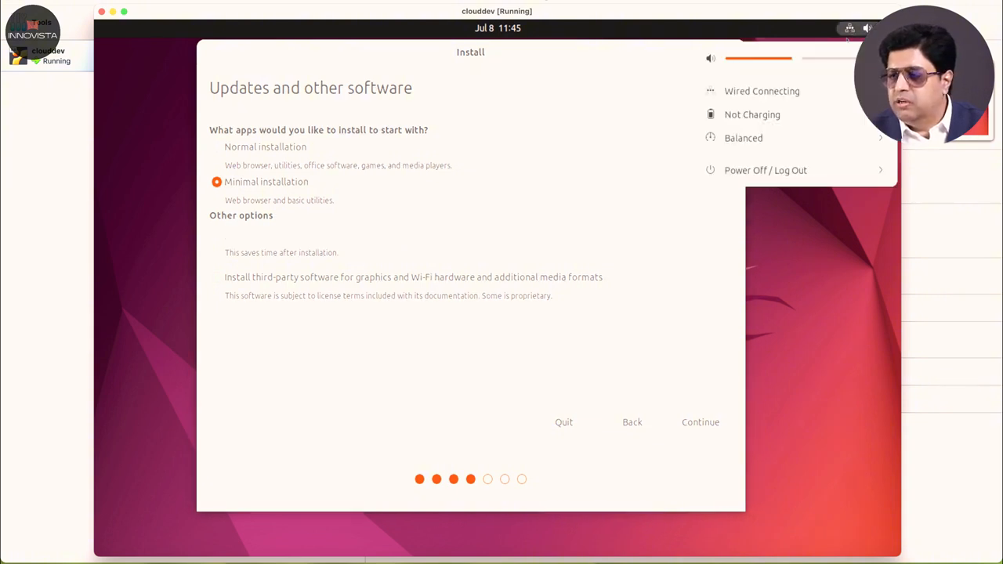
{"action": "left_click", "coordinate": [799, 92]}
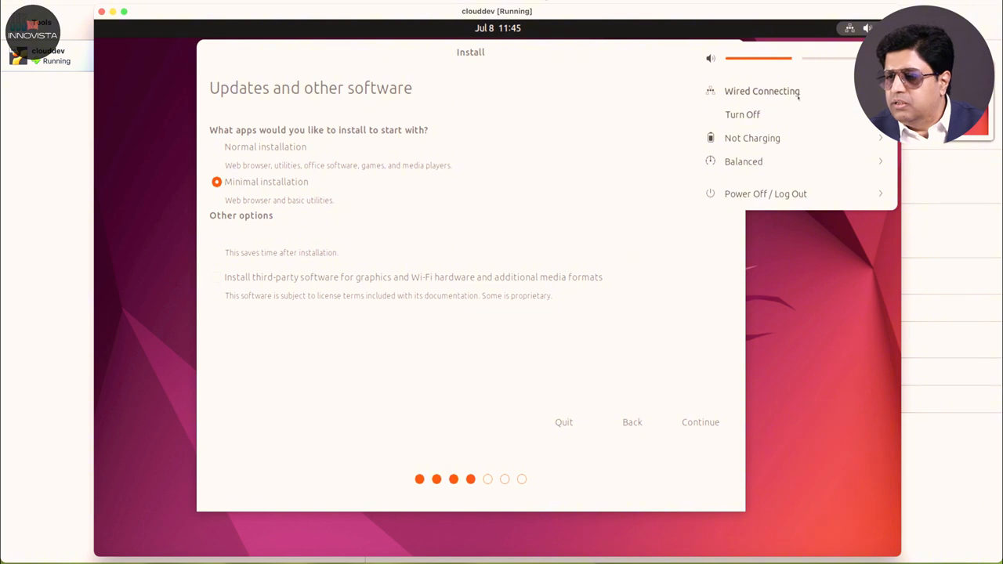
{"action": "left_click", "coordinate": [791, 93]}
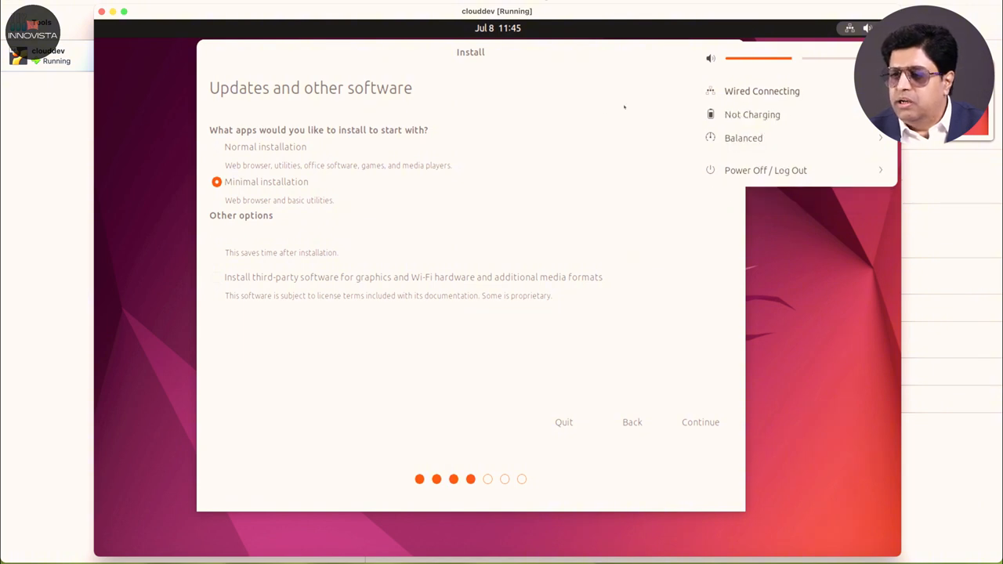
{"action": "left_click", "coordinate": [585, 123]}
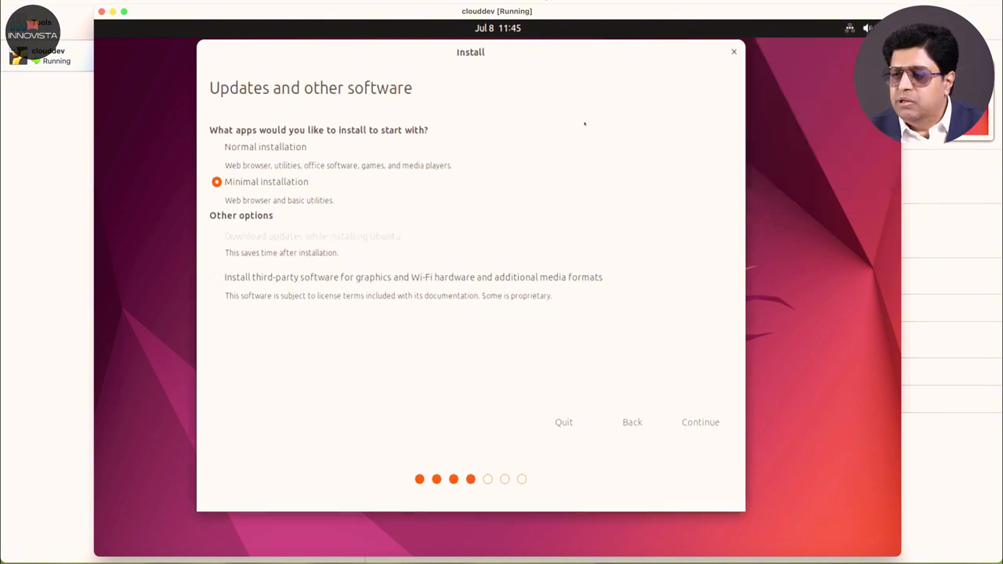
{"action": "left_click", "coordinate": [703, 423]}
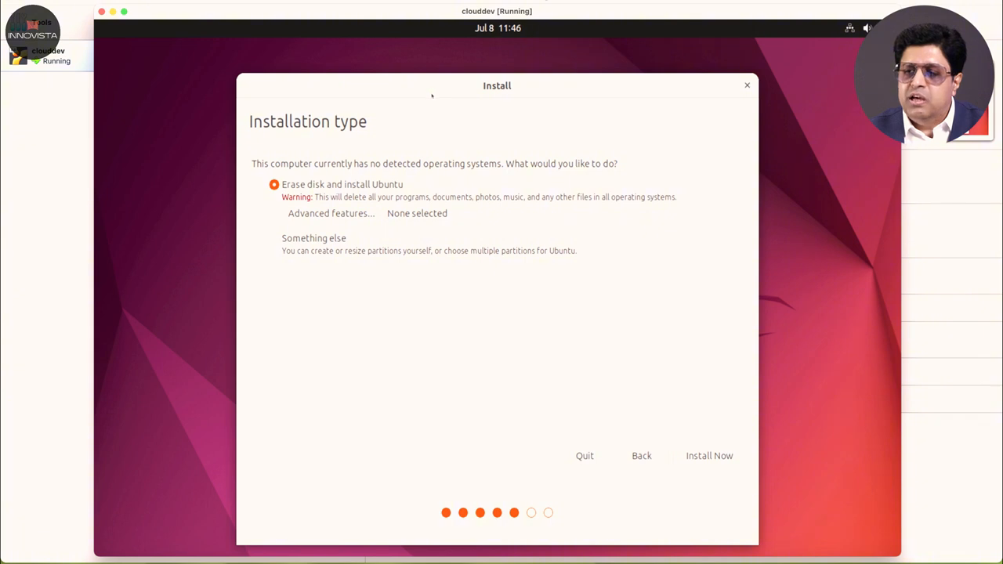
Step: Install Ubuntu with the Erase disk option and confirm writing the partition changes to disk
{"action": "left_click_drag", "start_coordinate": [431, 95], "coordinate": [427, 68]}
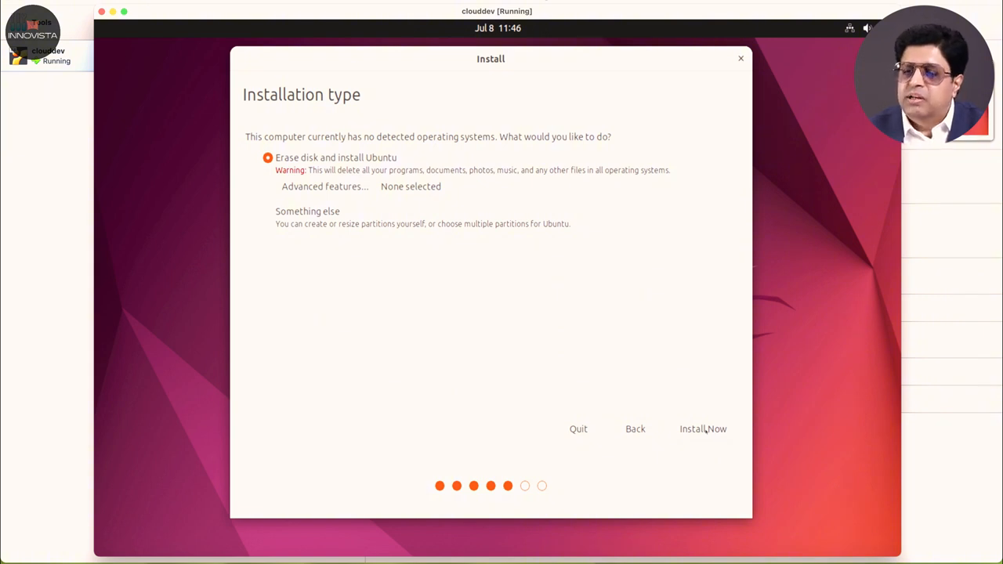
{"action": "left_click", "coordinate": [705, 429]}
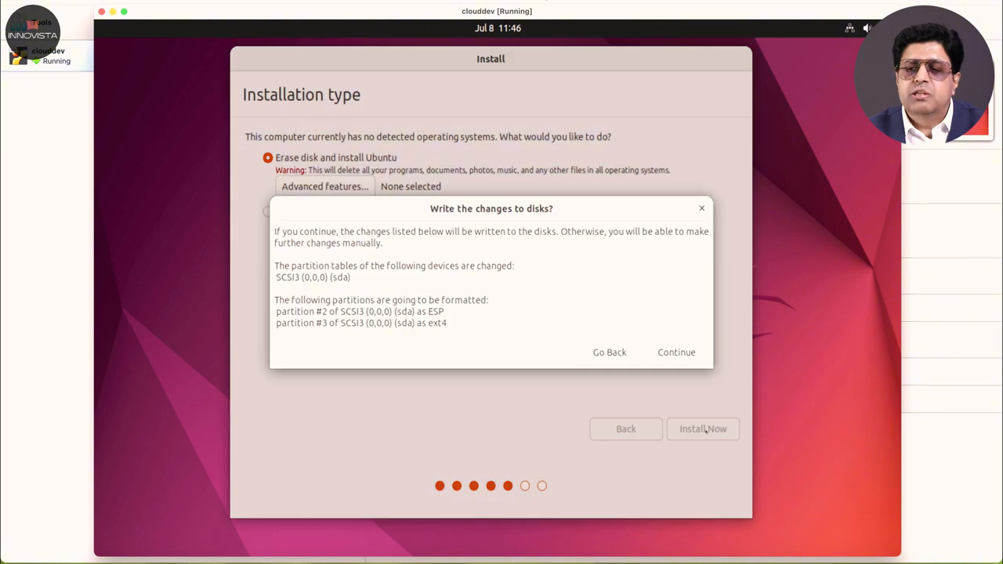
{"action": "left_click", "coordinate": [676, 352]}
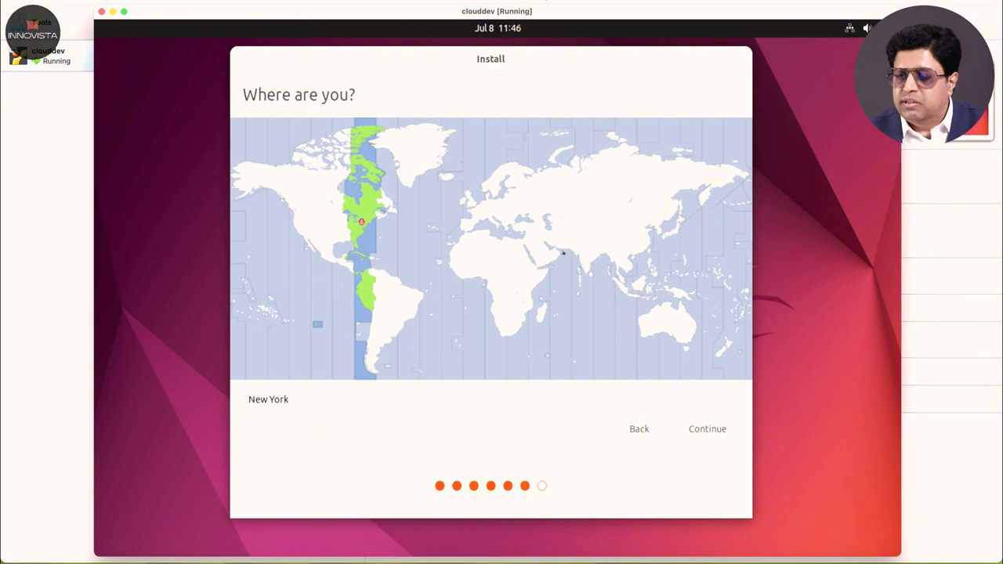
Step: Keep the Karachi time zone, then enter the user's name and computer name clouddevtech
{"action": "left_click", "coordinate": [567, 246]}
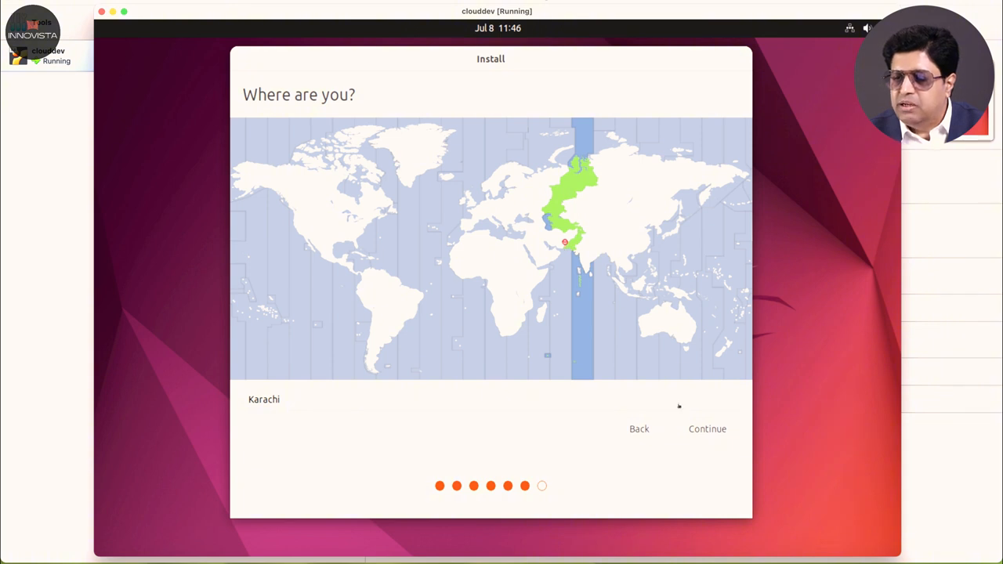
{"action": "left_click", "coordinate": [706, 430]}
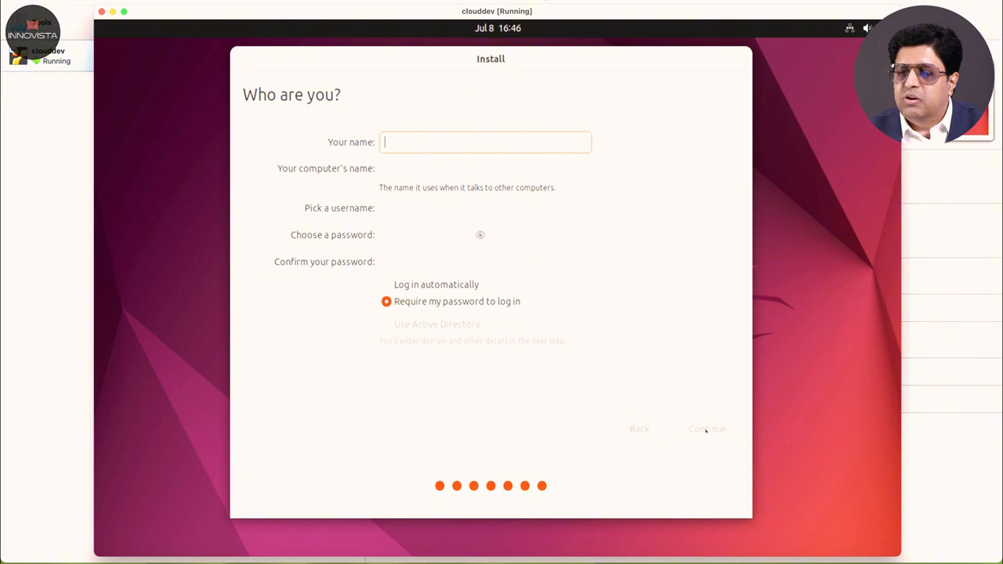
{"action": "type", "text": "bba"}
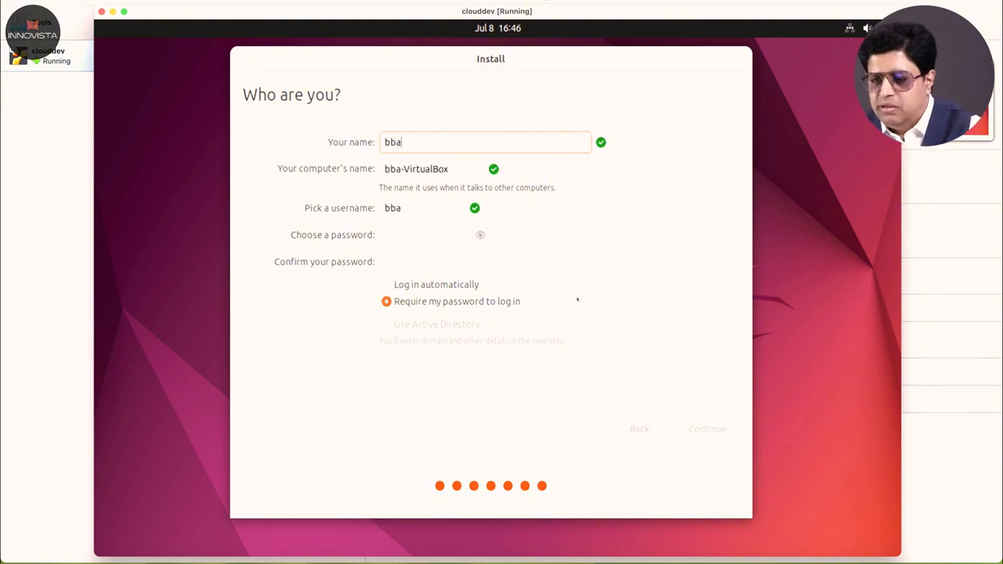
{"action": "key", "text": "BackSpace"}
{"action": "key", "text": "BackSpace"}
{"action": "key", "text": "BackSpace"}
{"action": "type", "text": "babar"}
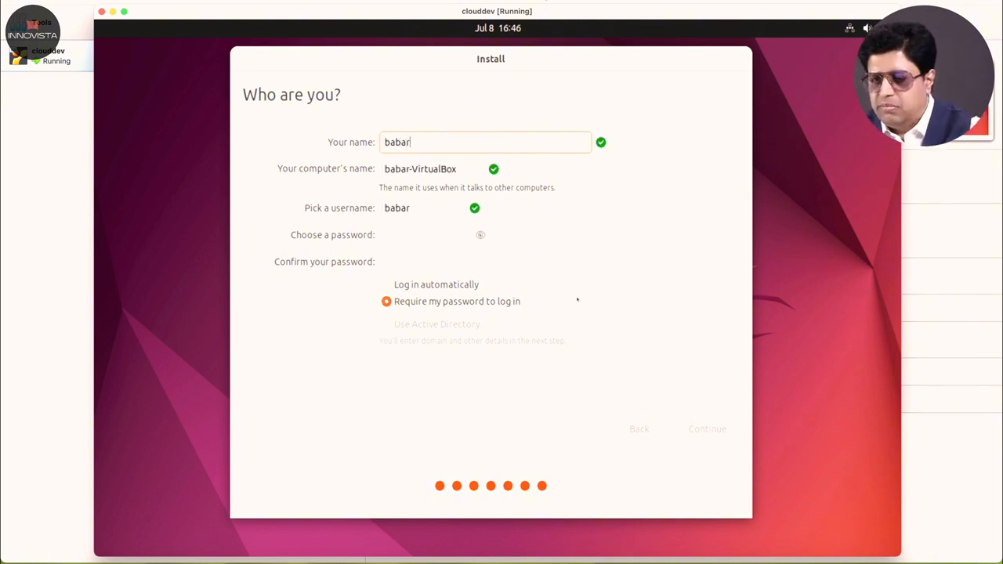
{"action": "key", "text": "Tab"}
{"action": "type", "text": "cloud"}
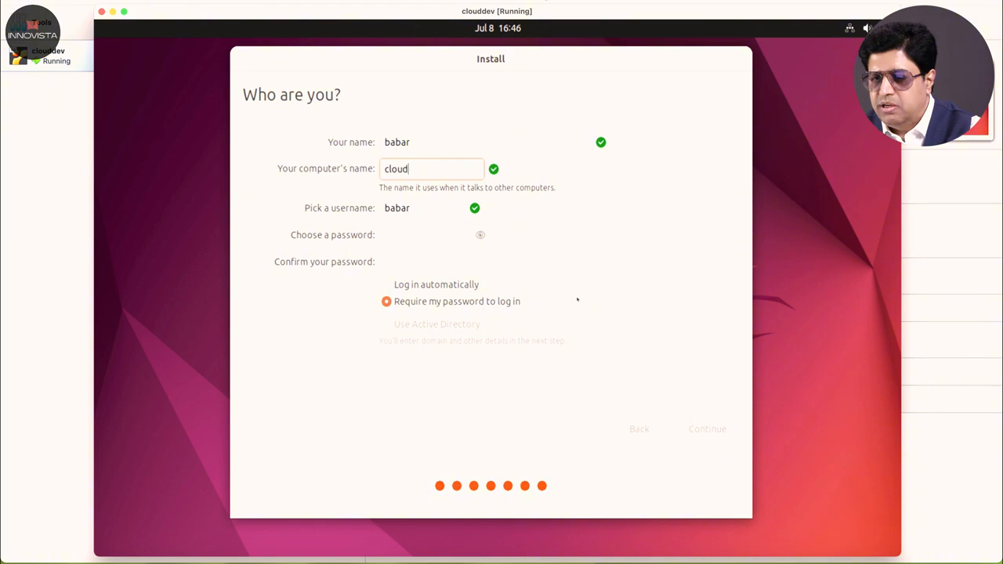
{"action": "type", "text": "dev"}
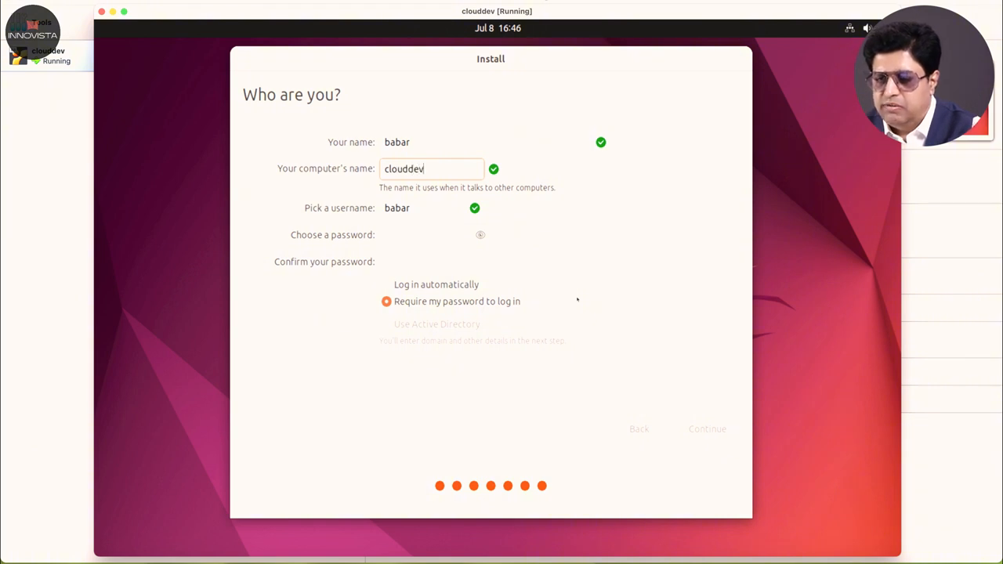
{"action": "type", "text": "tech"}
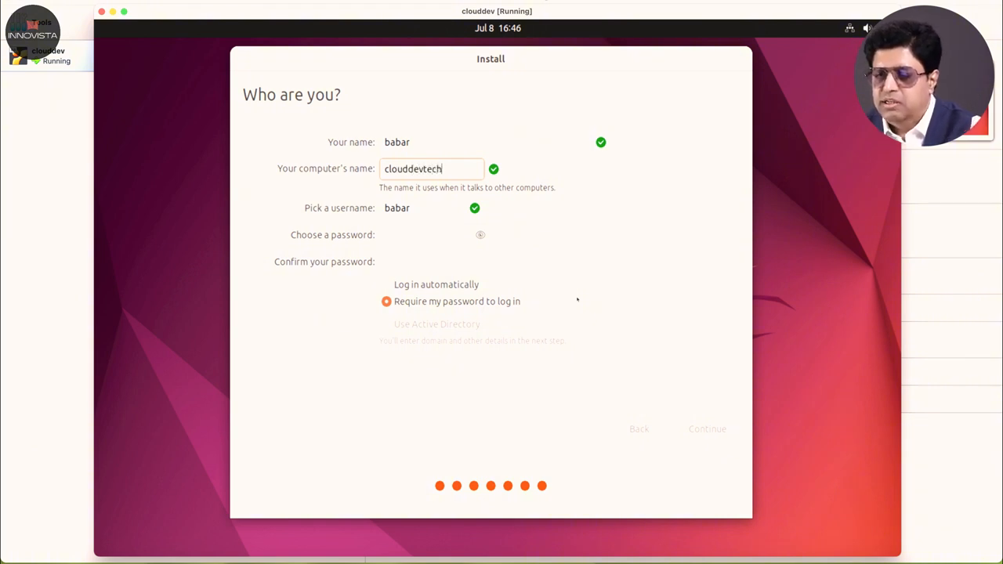
Step: Enter and confirm the account password, then begin the file copy
{"action": "left_click", "coordinate": [454, 238]}
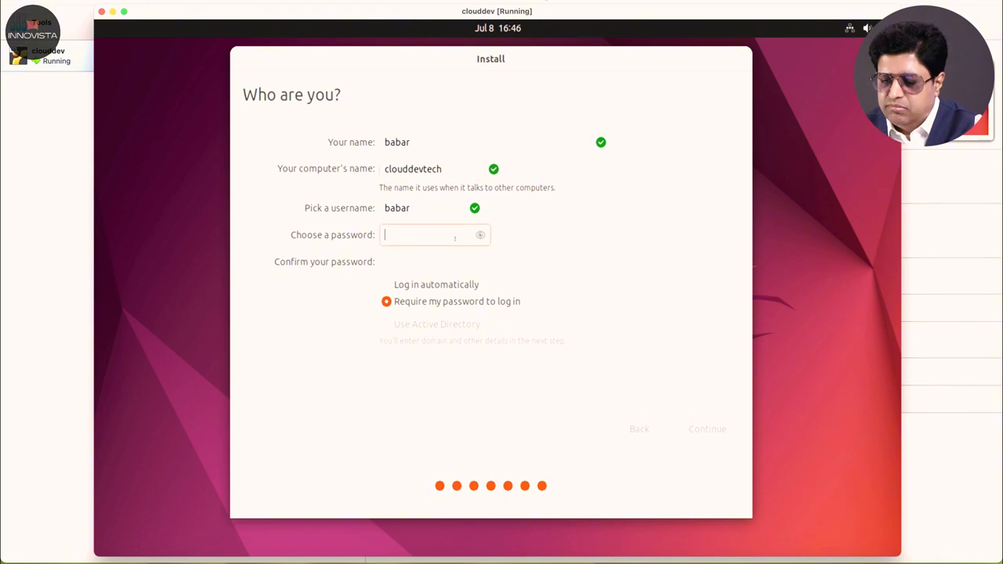
{"action": "type", "text": "*********"}
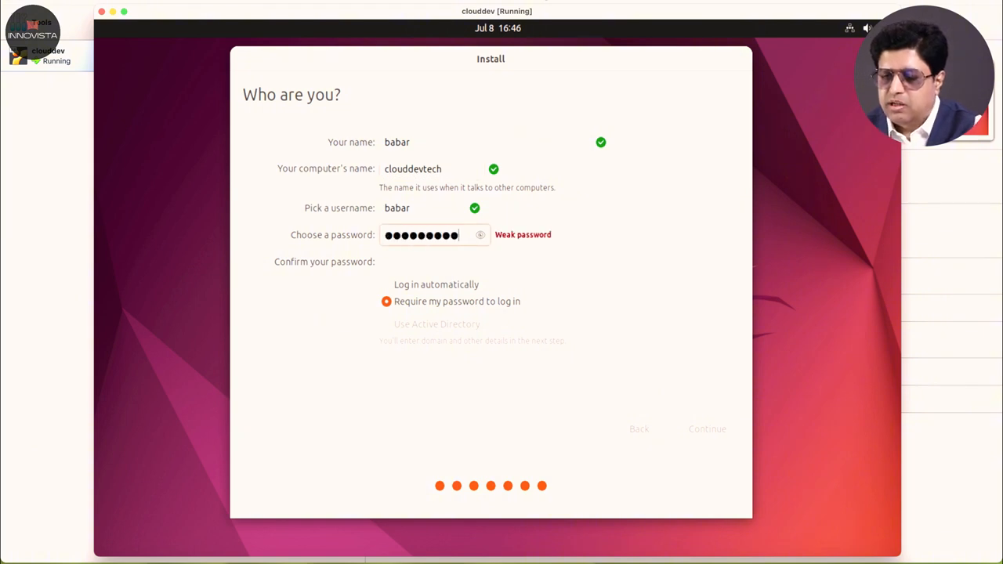
{"action": "key", "text": "Tab"}
{"action": "type", "text": "***"}
{"action": "type", "text": "234"}
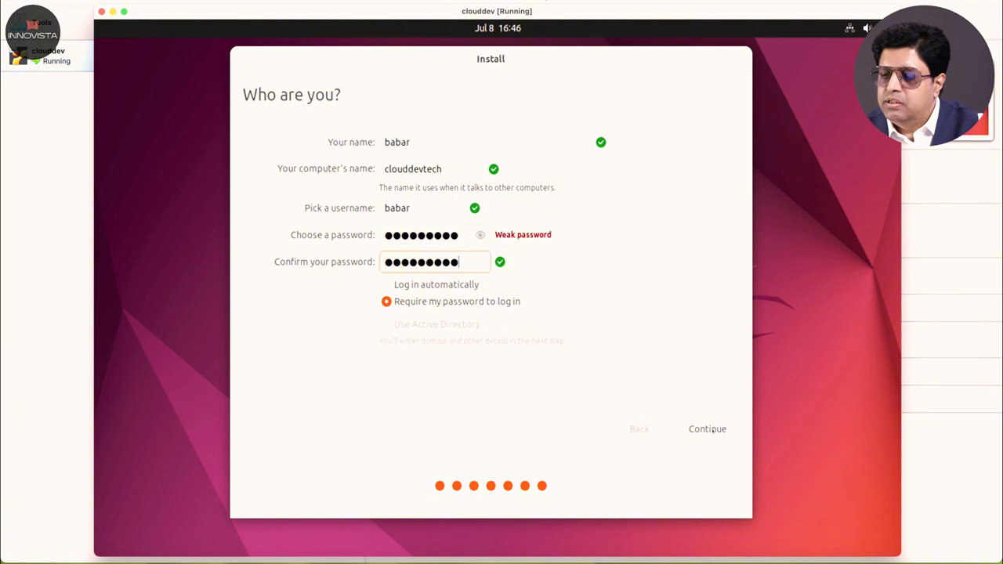
{"action": "left_click", "coordinate": [709, 429]}
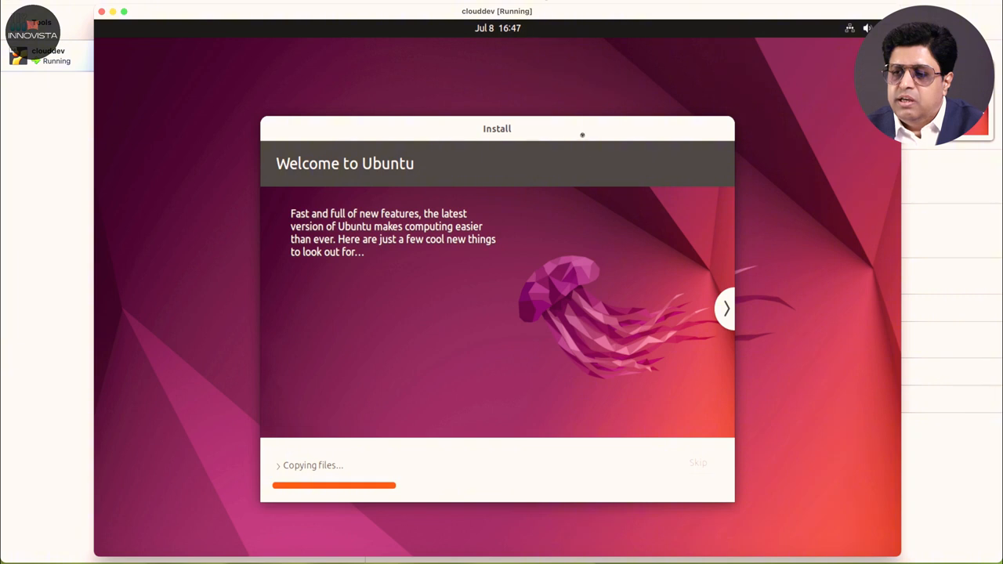
Step: Wait for the installation to complete, then choose Restart Now
{"action": "left_click_drag", "start_coordinate": [582, 134], "coordinate": [558, 96]}
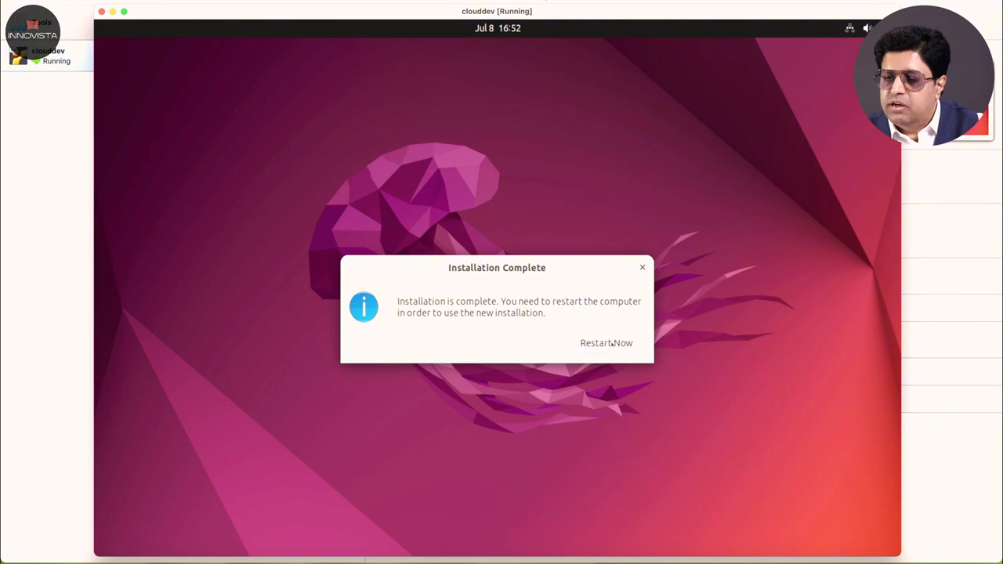
{"action": "left_click", "coordinate": [611, 342]}
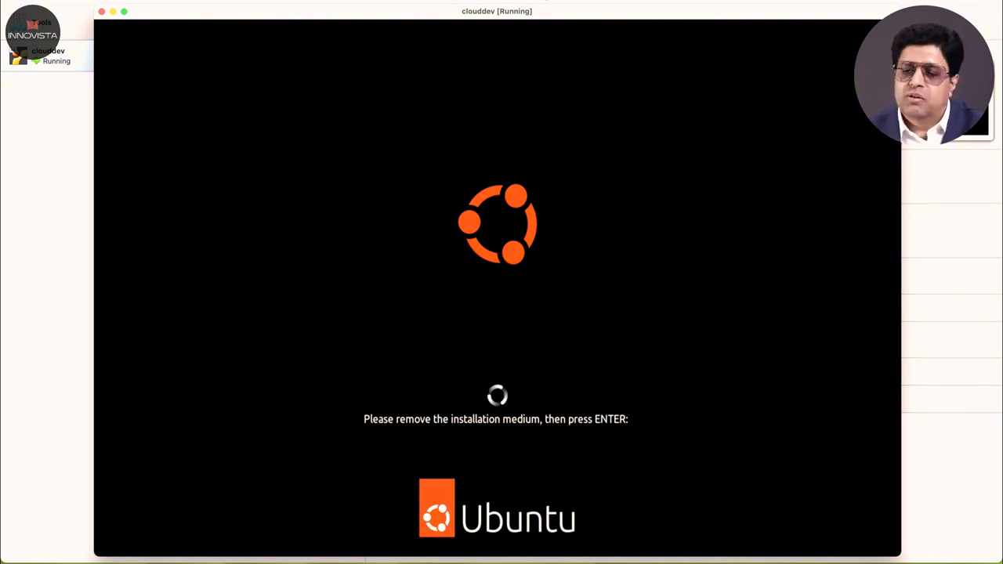
Step: Continue past the remove-medium prompt and log in as the new user with the account password
{"action": "key", "text": "Return"}
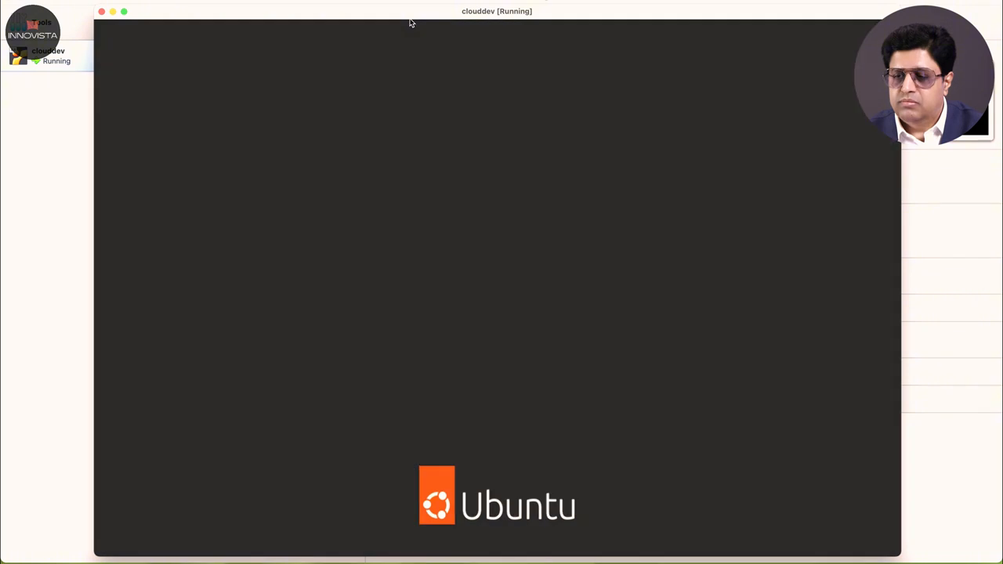
{"action": "left_click", "coordinate": [464, 280]}
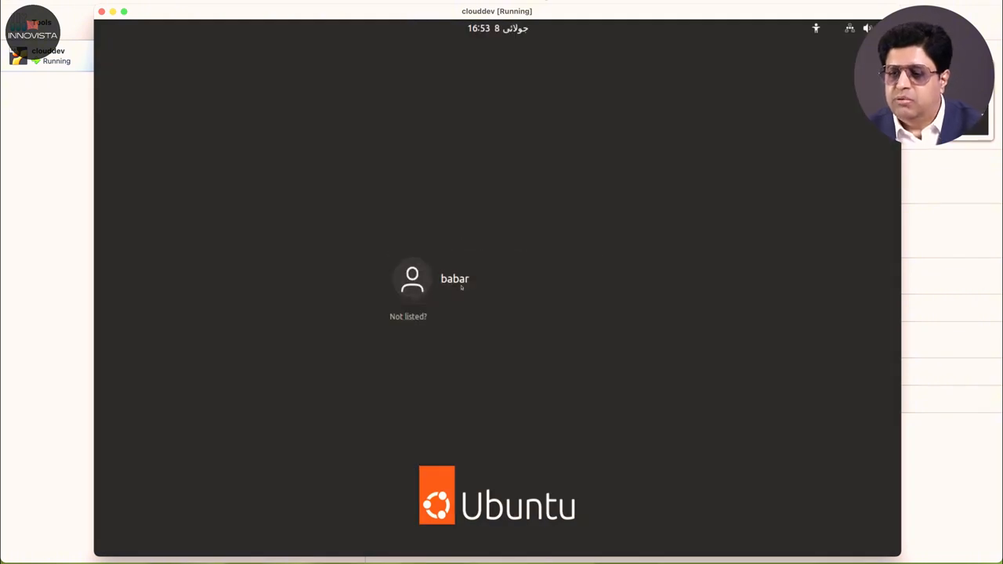
{"action": "type", "text": "•••••••••"}
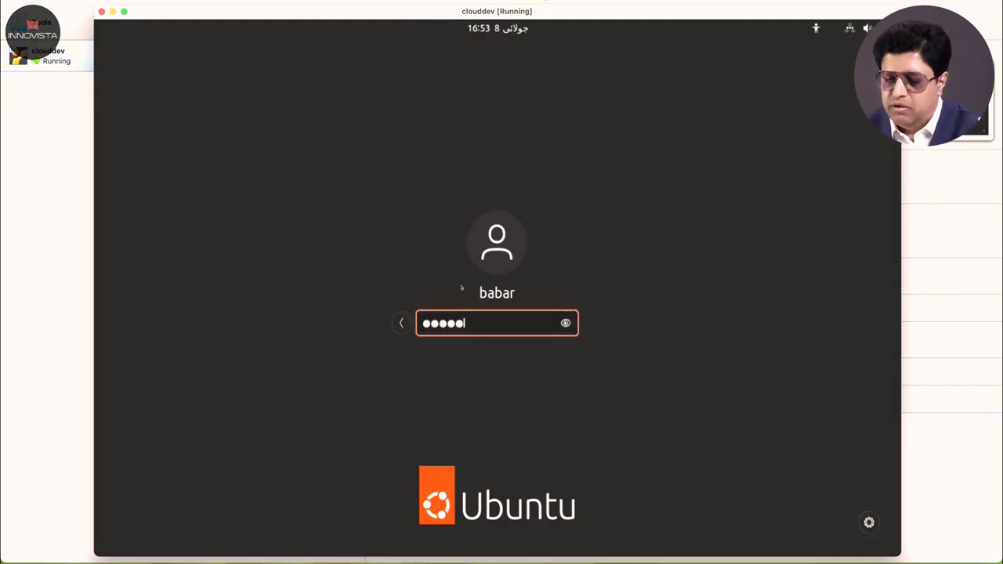
{"action": "key", "text": "Return"}
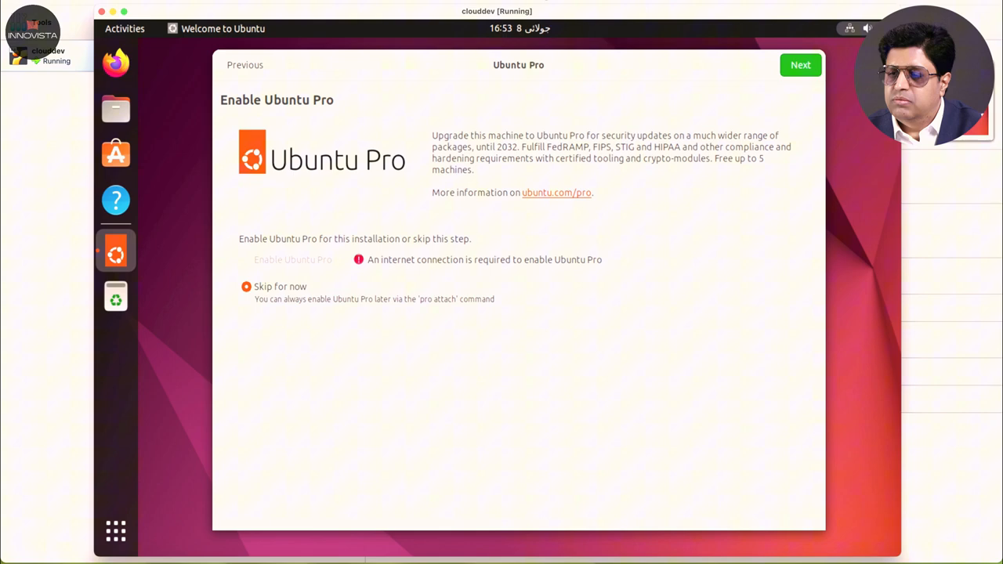
Step: Power off the Ubuntu guest through the system menu's Power Off option
{"action": "left_click", "coordinate": [882, 28]}
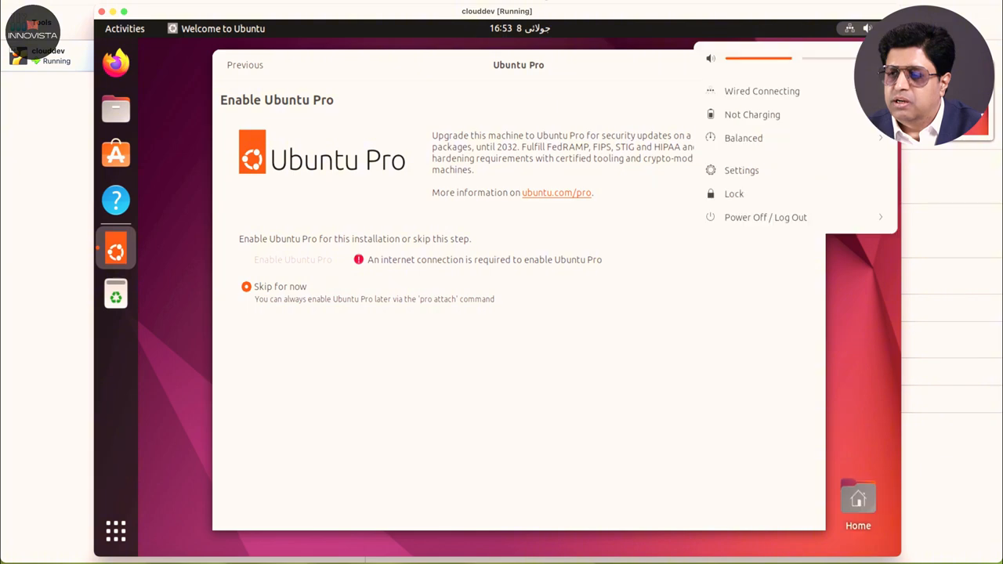
{"action": "left_click", "coordinate": [782, 218]}
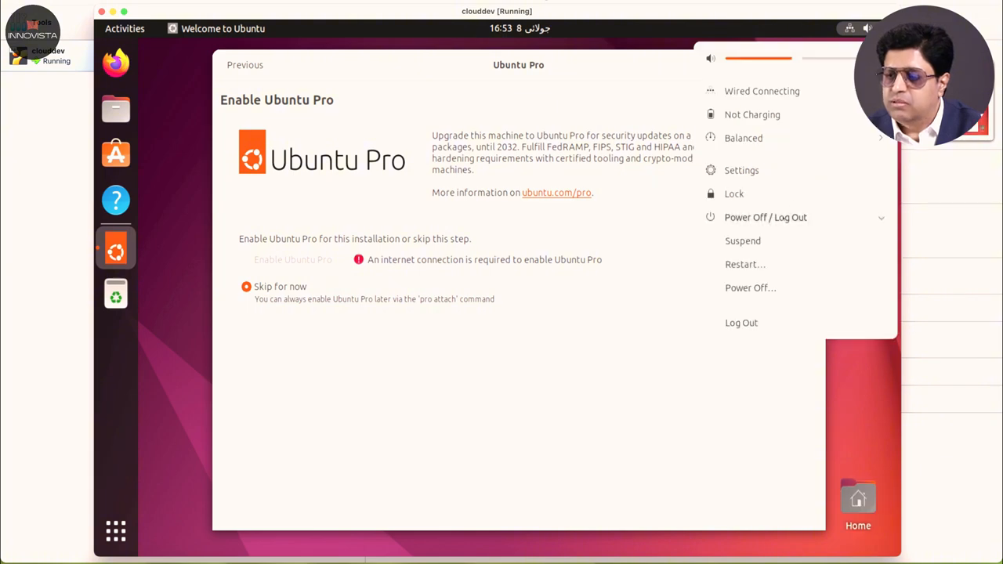
{"action": "left_click", "coordinate": [750, 288]}
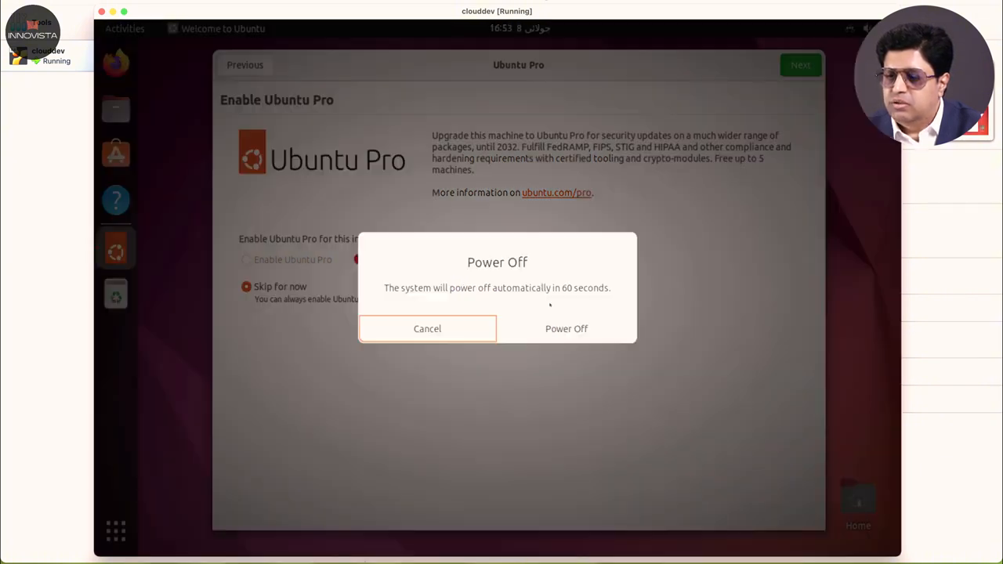
{"action": "left_click", "coordinate": [562, 329]}
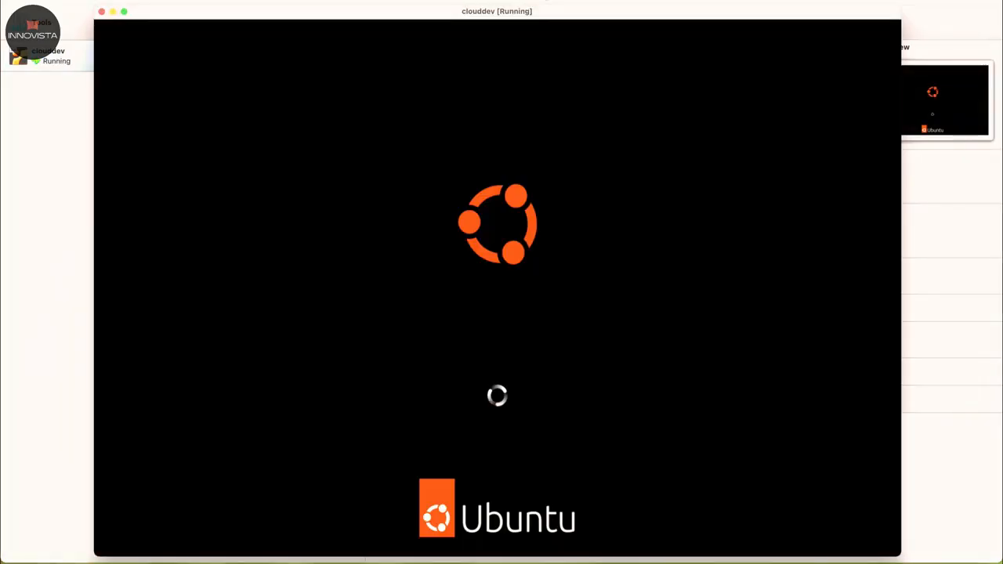
{"action": "left_click_drag", "start_coordinate": [599, 10], "coordinate": [598, 184]}
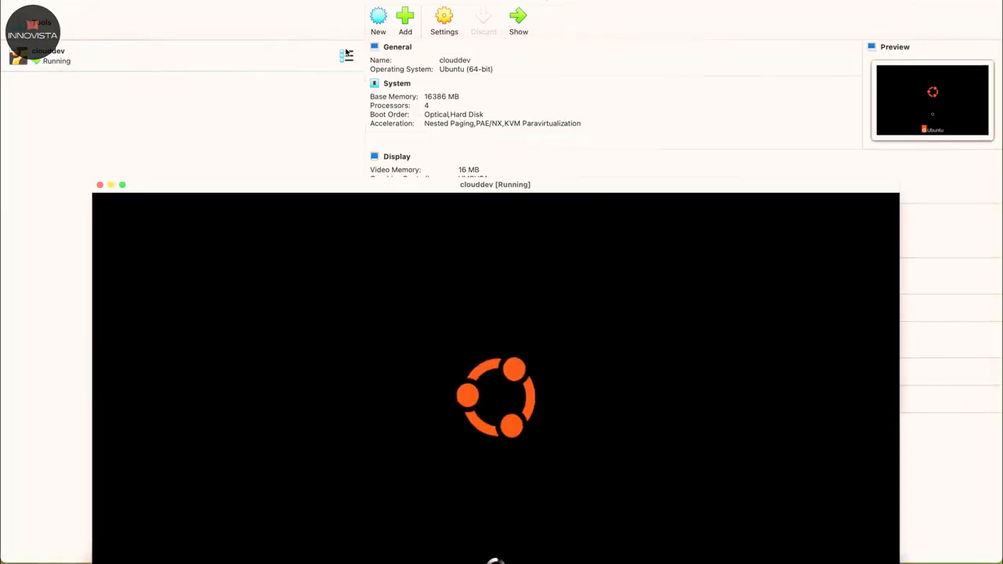
Step: In clouddev's System settings, disable Optical boot, put Hard Disk first, save, and start the VM
{"action": "left_click_drag", "start_coordinate": [224, 188], "coordinate": [222, 134]}
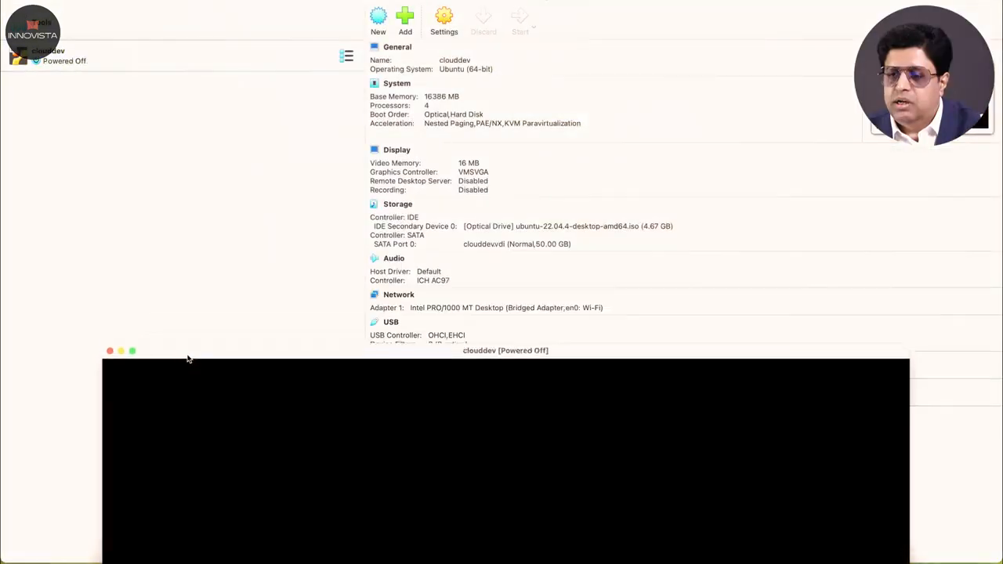
{"action": "left_click", "coordinate": [446, 23]}
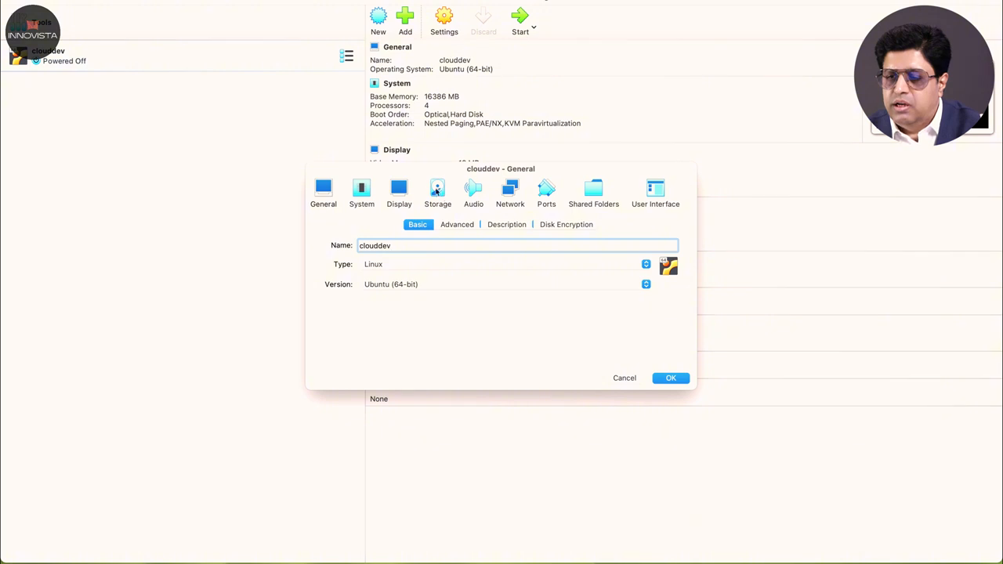
{"action": "left_click", "coordinate": [364, 192]}
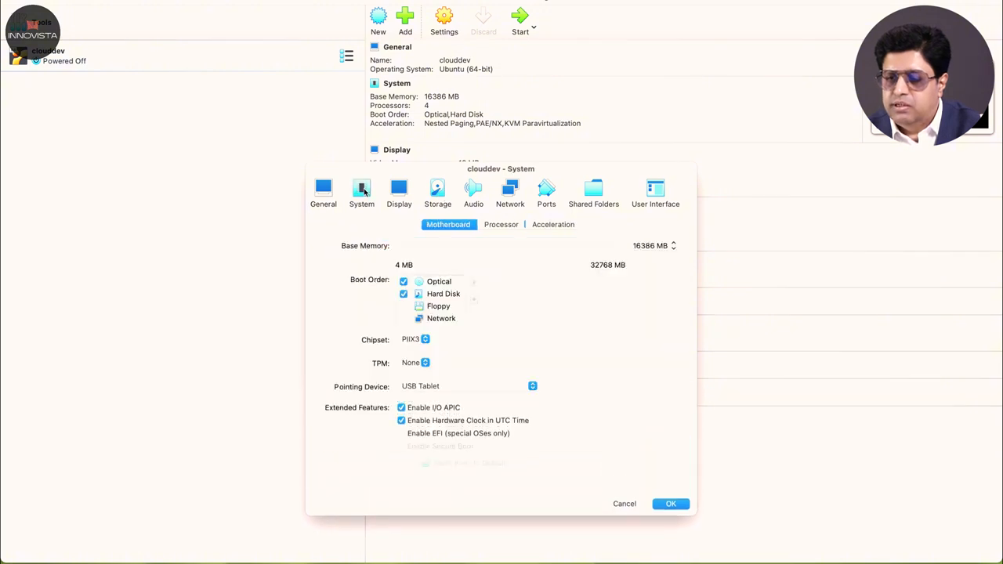
{"action": "left_click", "coordinate": [402, 282]}
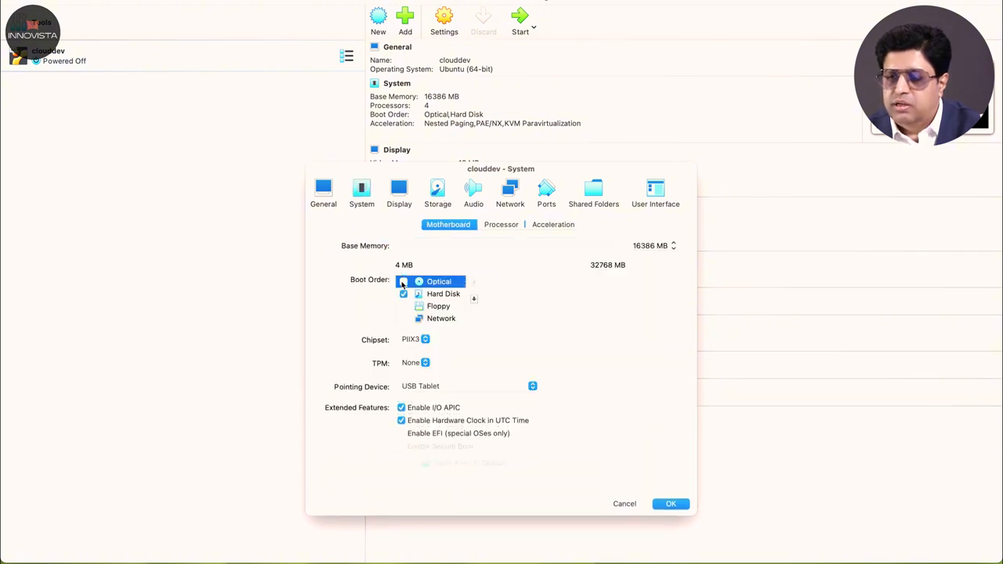
{"action": "left_click_drag", "start_coordinate": [600, 166], "coordinate": [597, 7]}
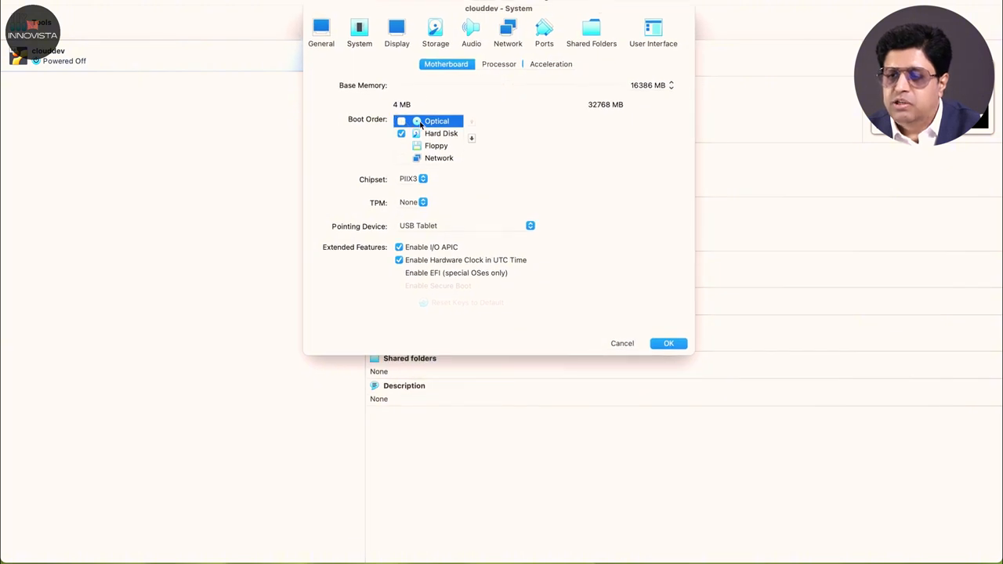
{"action": "left_click", "coordinate": [433, 133]}
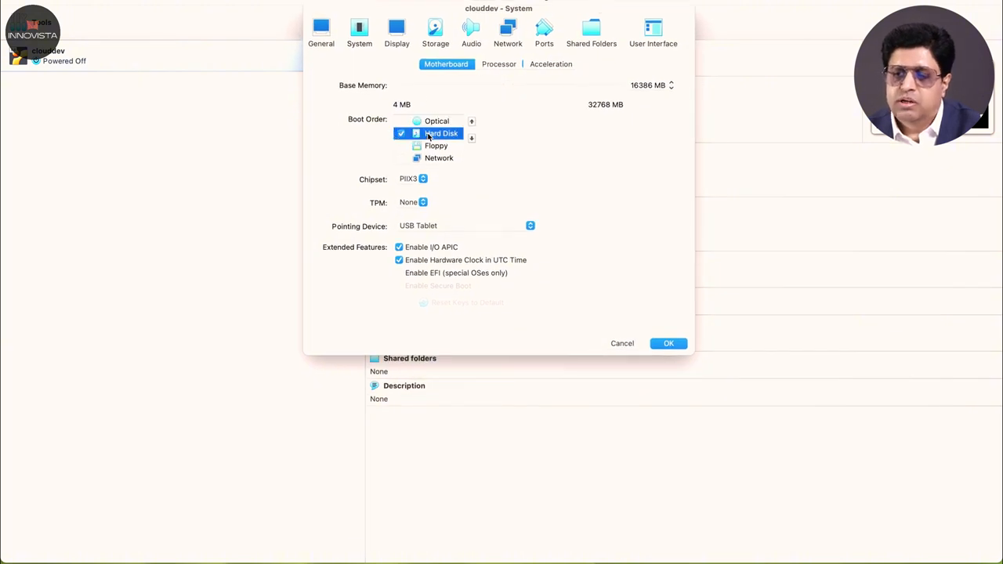
{"action": "left_click", "coordinate": [472, 122]}
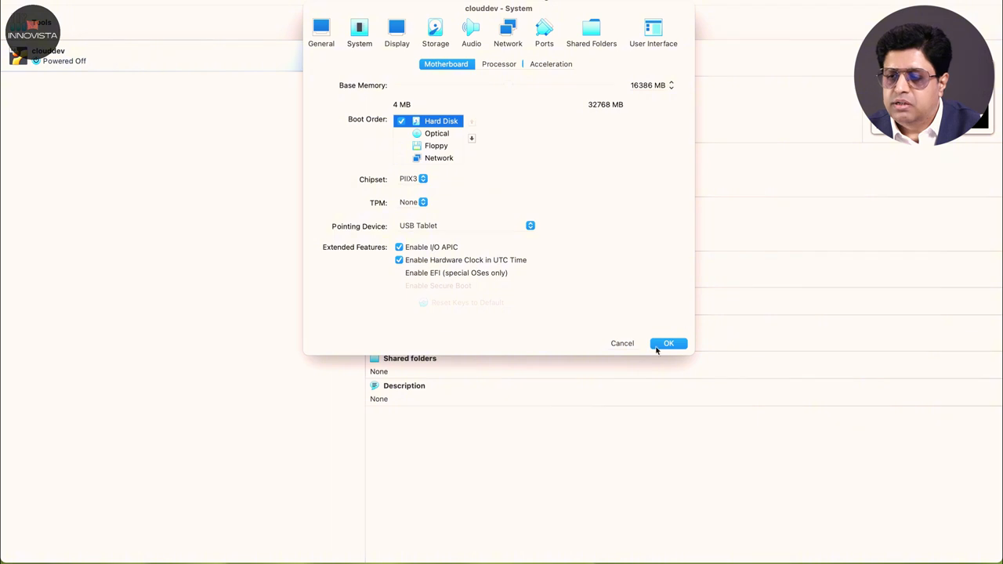
{"action": "left_click", "coordinate": [669, 343]}
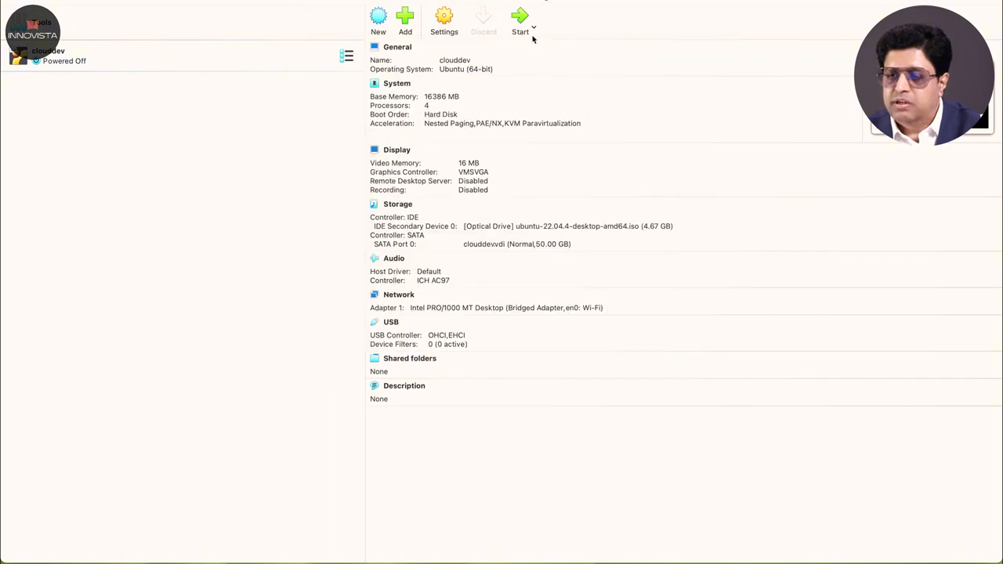
{"action": "left_click", "coordinate": [523, 19]}
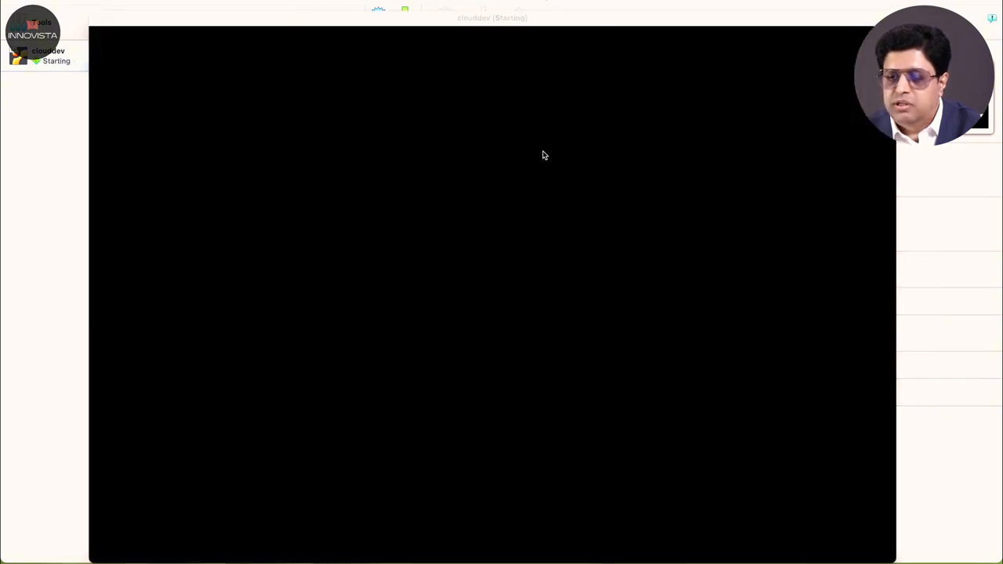